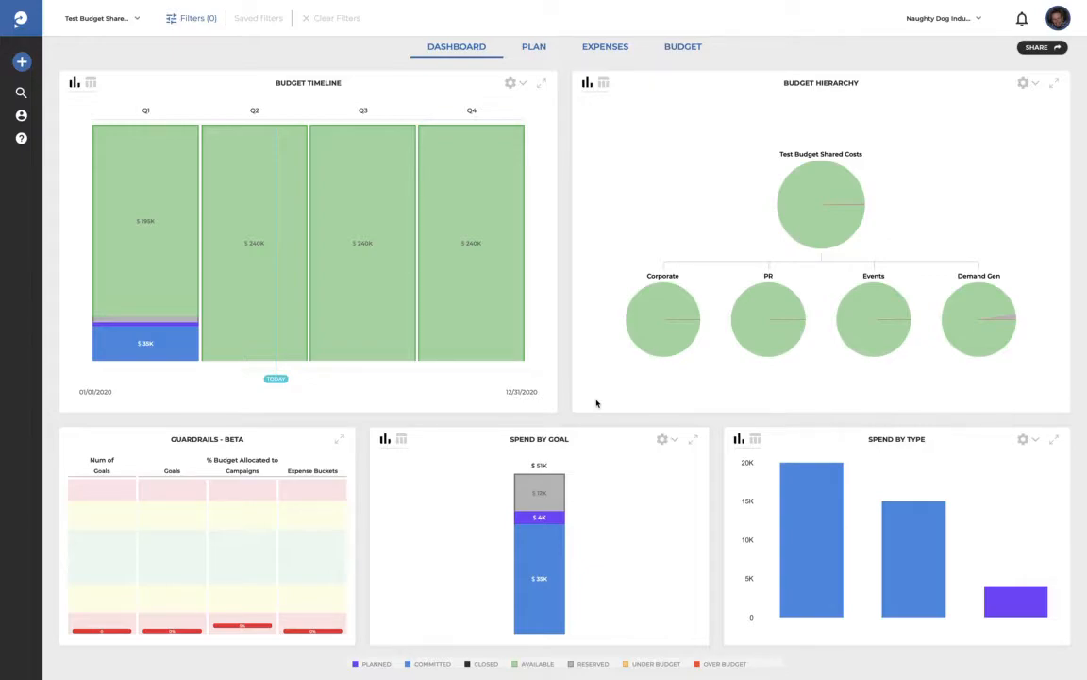
Step: Open the budget's Plan view, expand My Campaign's expense bucket, and briefly view its campaign details
{"action": "mouse_move", "coordinate": [773, 329]}
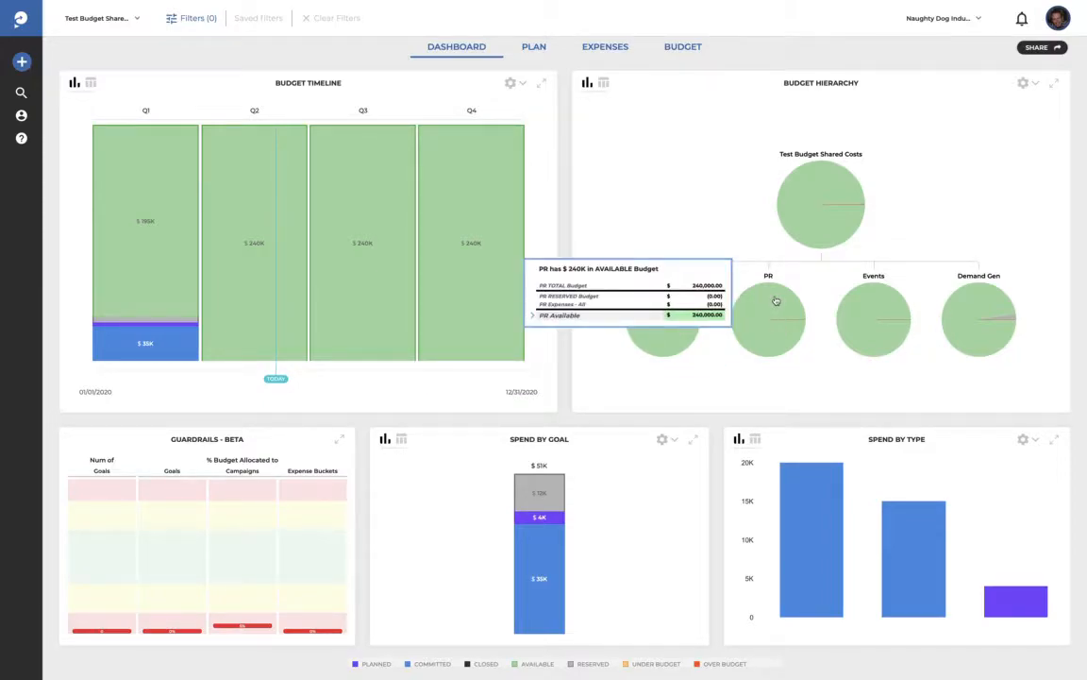
{"action": "mouse_move", "coordinate": [988, 307]}
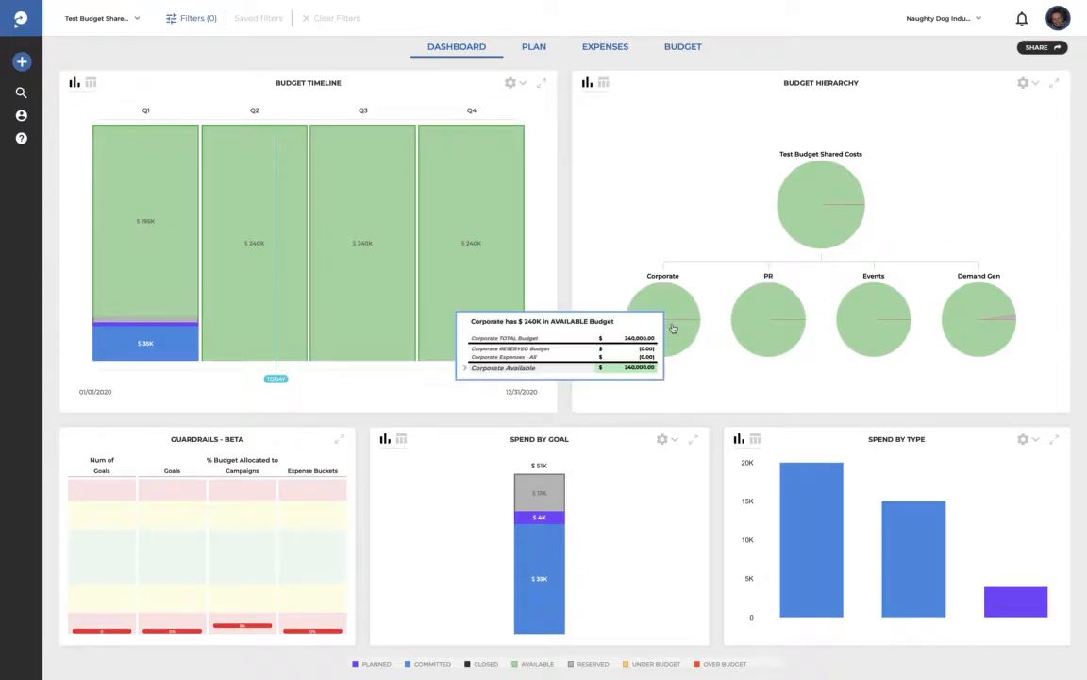
{"action": "mouse_move", "coordinate": [860, 294]}
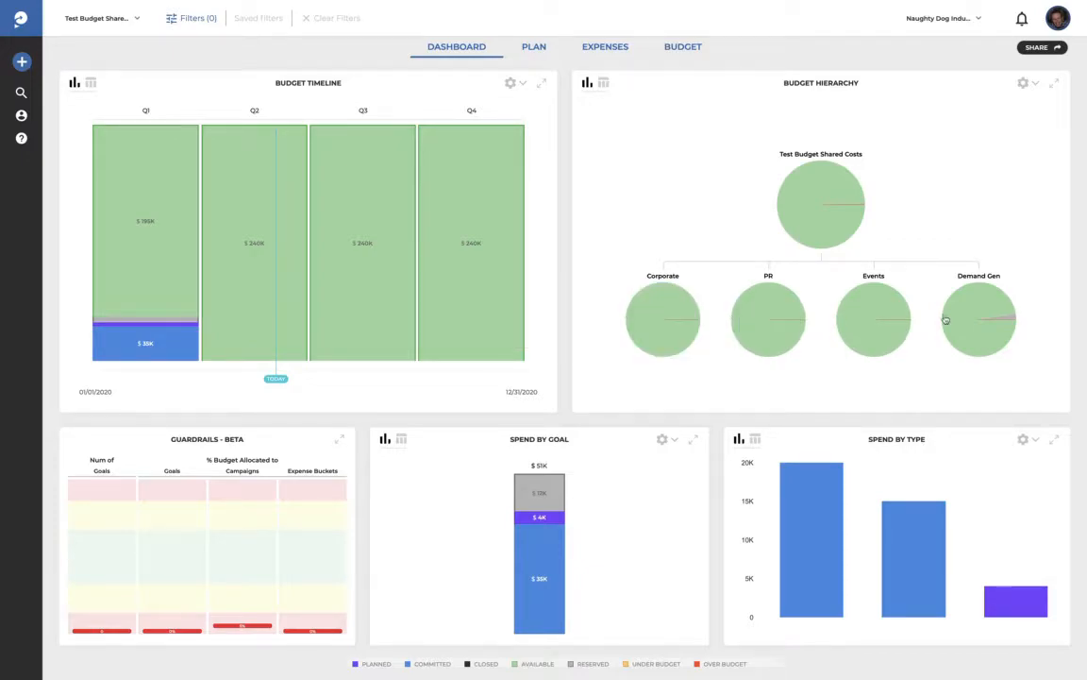
{"action": "left_click", "coordinate": [530, 49]}
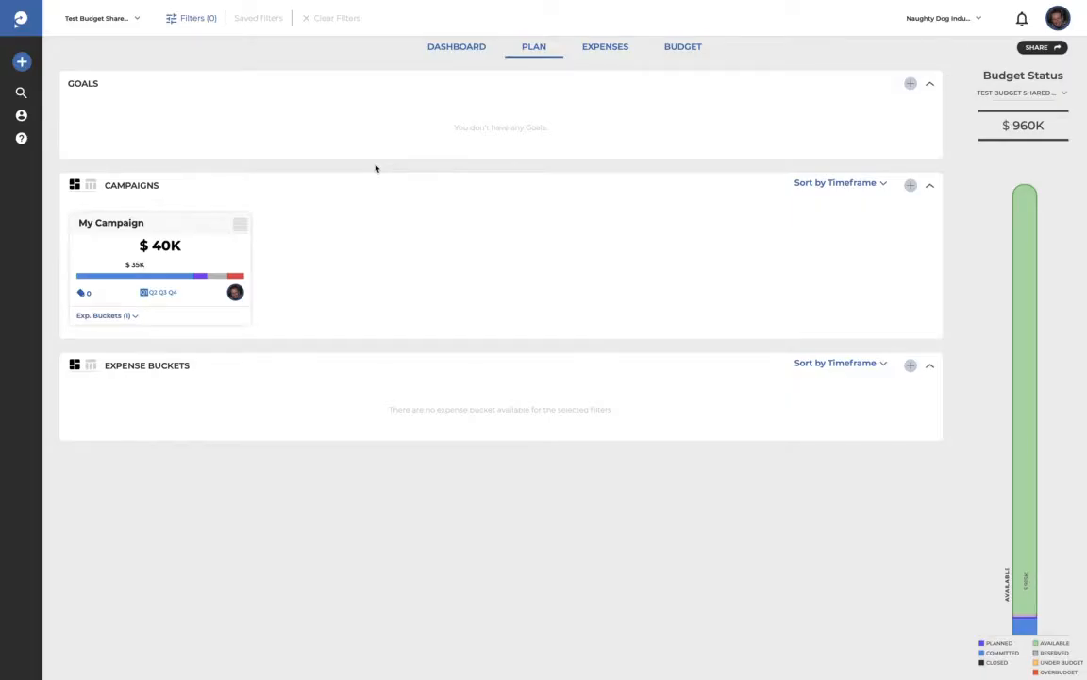
{"action": "left_click", "coordinate": [134, 316]}
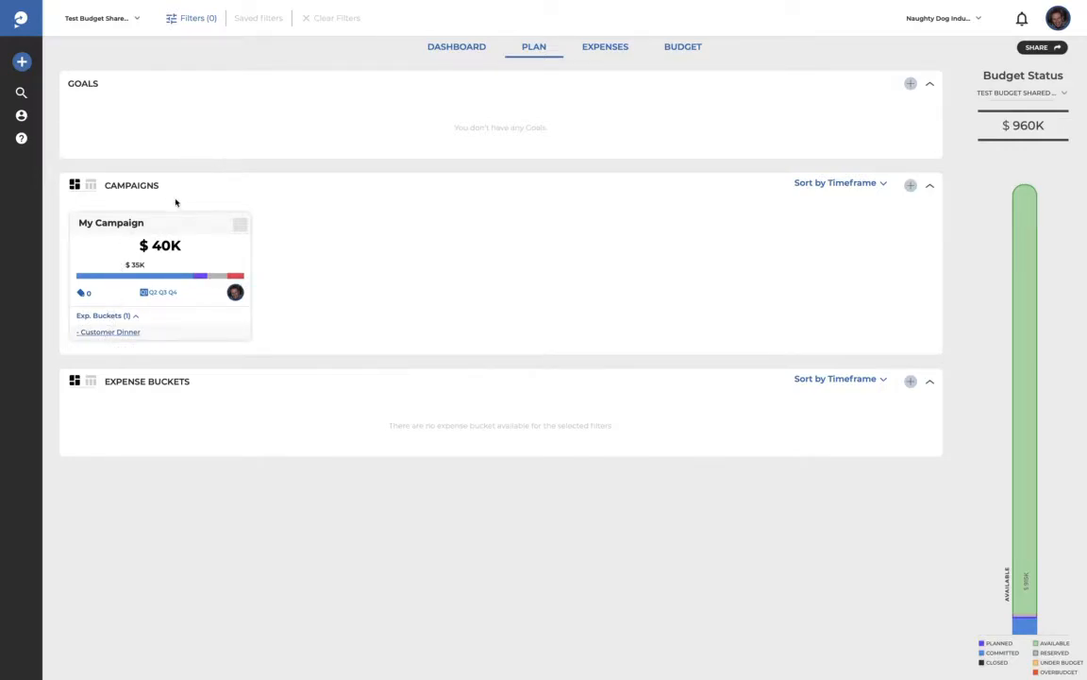
{"action": "left_click", "coordinate": [130, 224]}
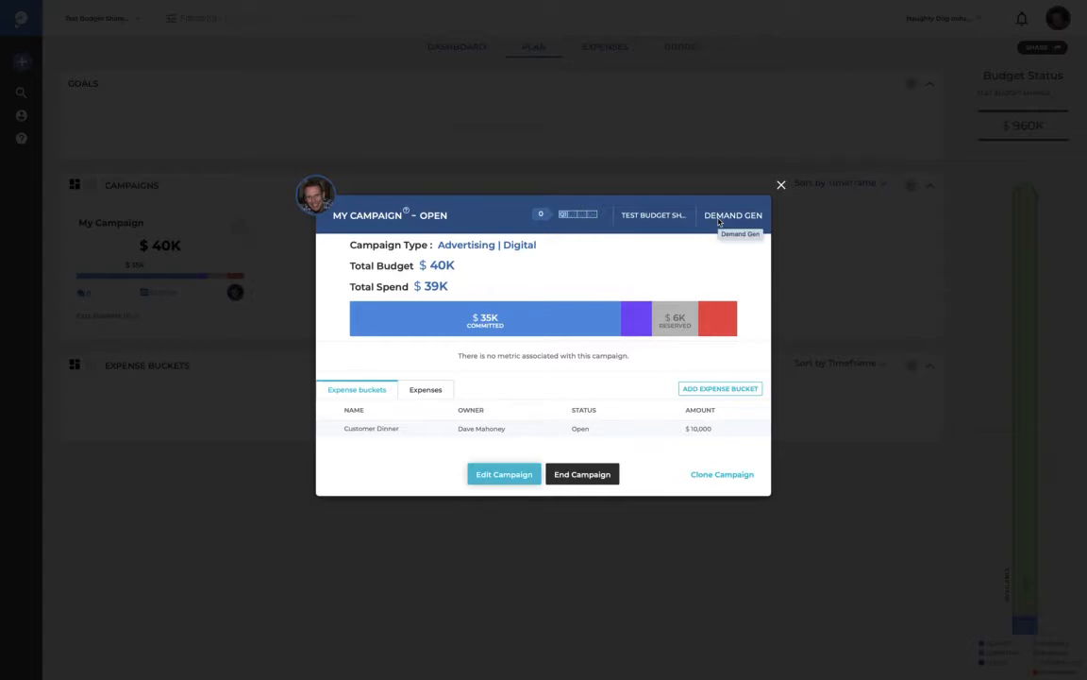
{"action": "left_click", "coordinate": [781, 185]}
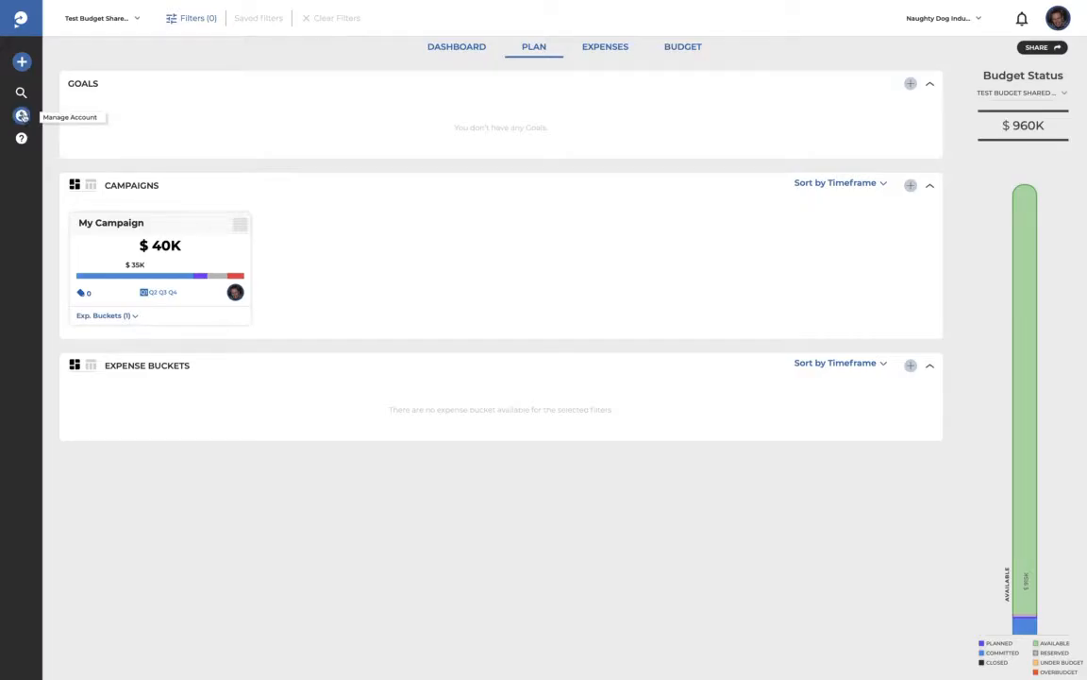
Step: Go to Manage Account and open the Shared Cost Rules settings
{"action": "left_click", "coordinate": [22, 117]}
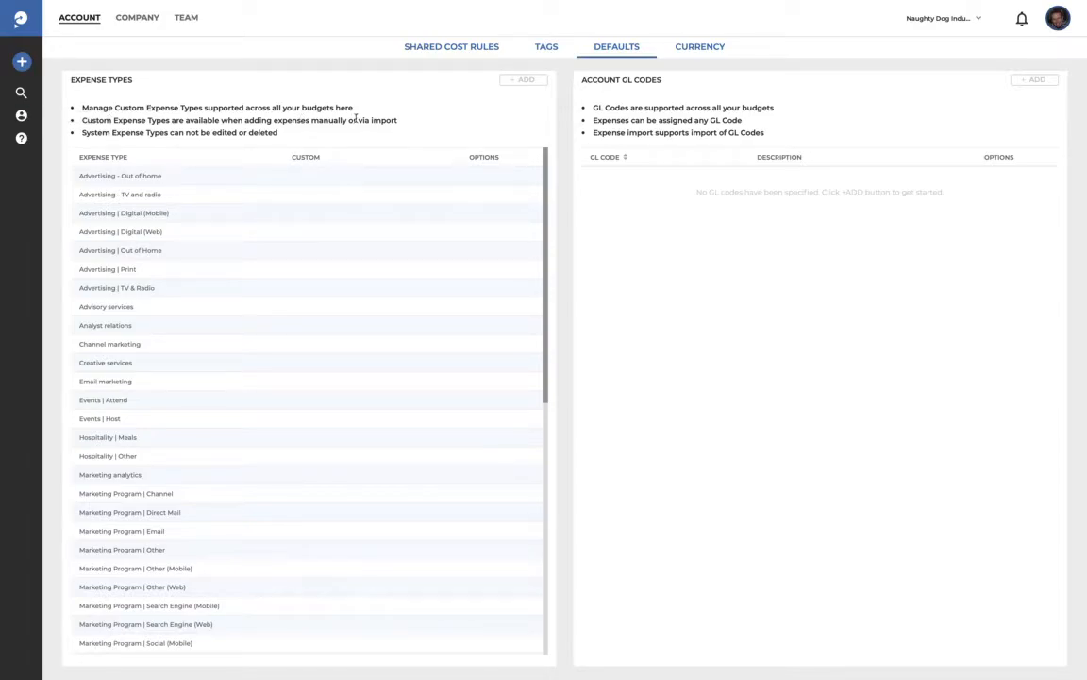
{"action": "left_click", "coordinate": [442, 52]}
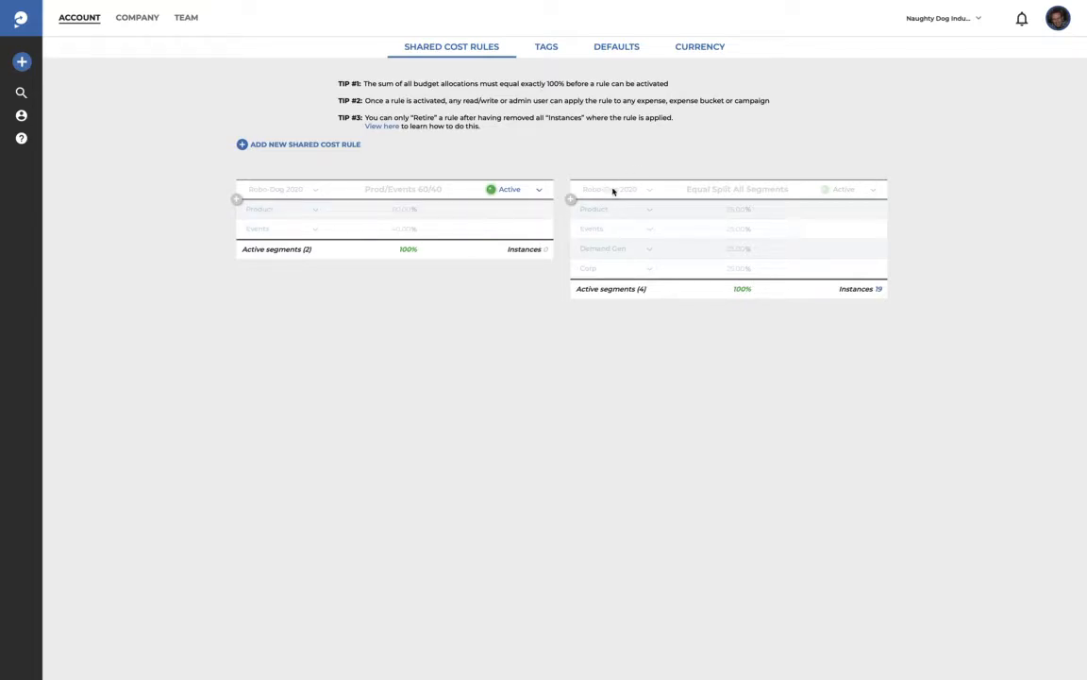
Step: Add a new shared cost rule named 'My Campaign Share' on the Test Budget Shared Costs budget
{"action": "left_click", "coordinate": [243, 144]}
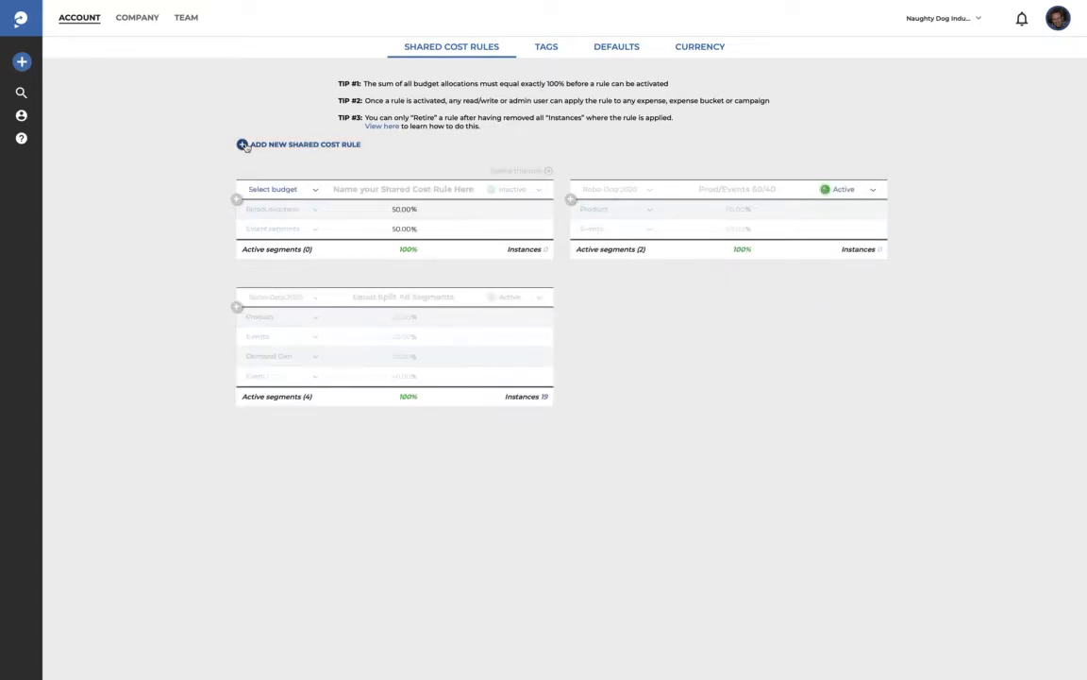
{"action": "left_click", "coordinate": [312, 189]}
{"action": "scroll", "coordinate": [295, 229], "scroll_direction": "down", "scroll_amount": 10}
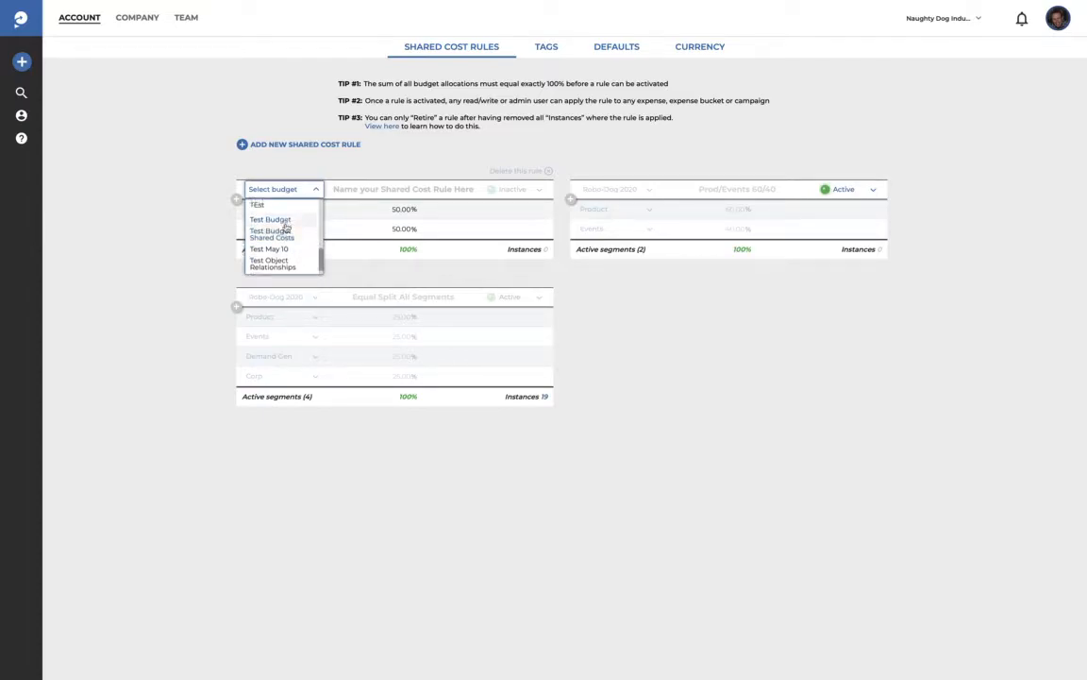
{"action": "left_click", "coordinate": [284, 225]}
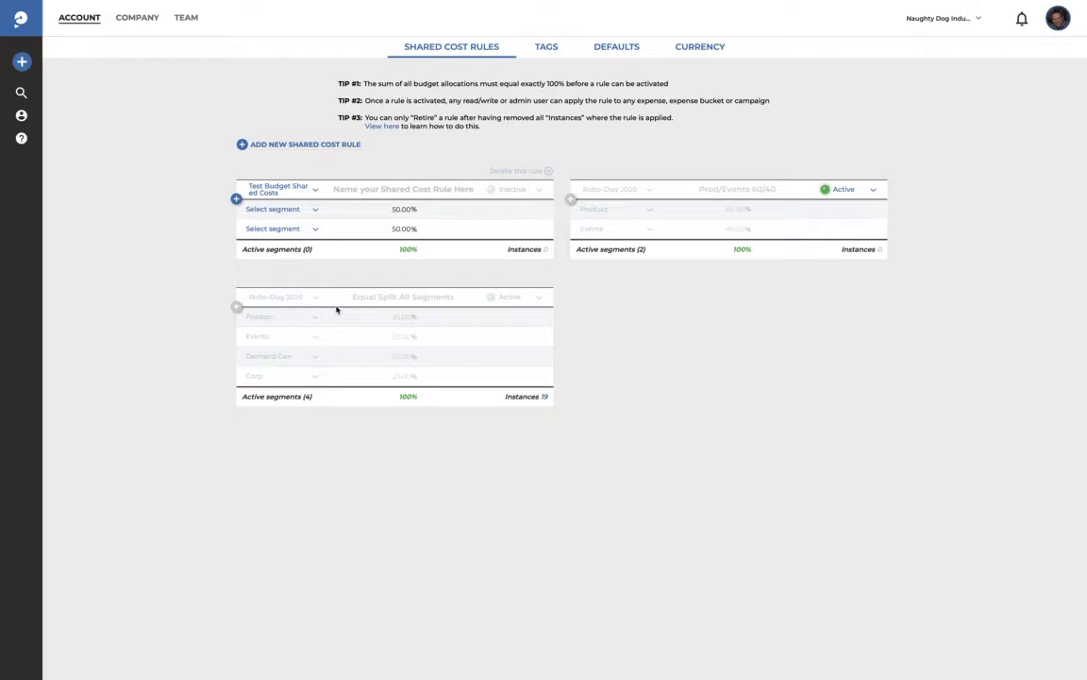
{"action": "left_click", "coordinate": [375, 188]}
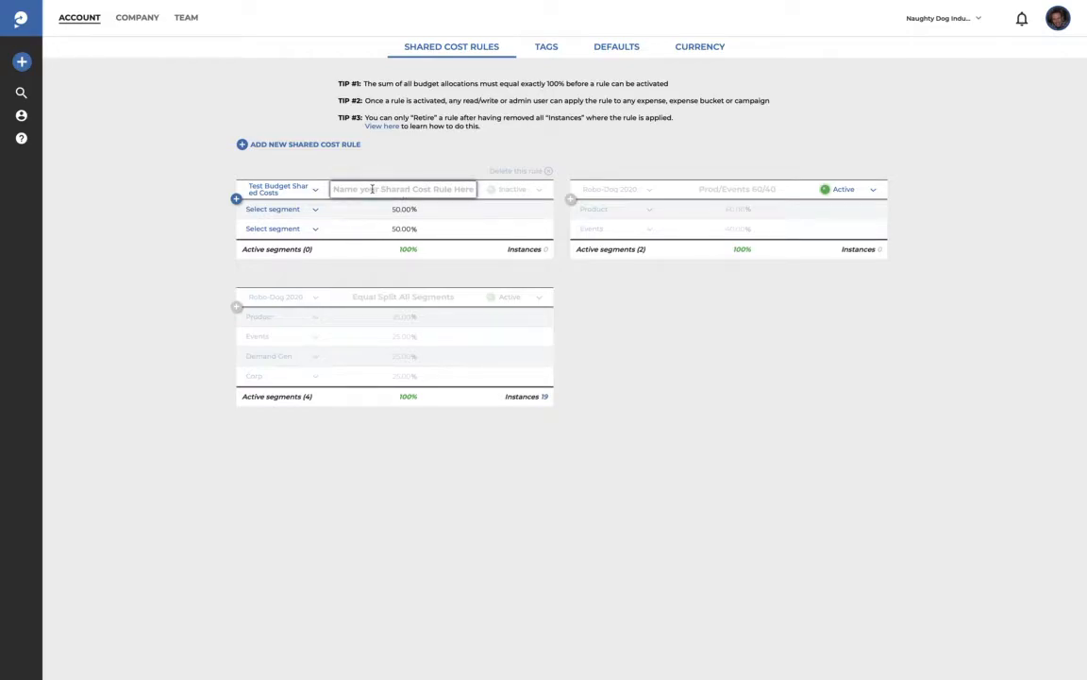
{"action": "type", "text": "My Ca"}
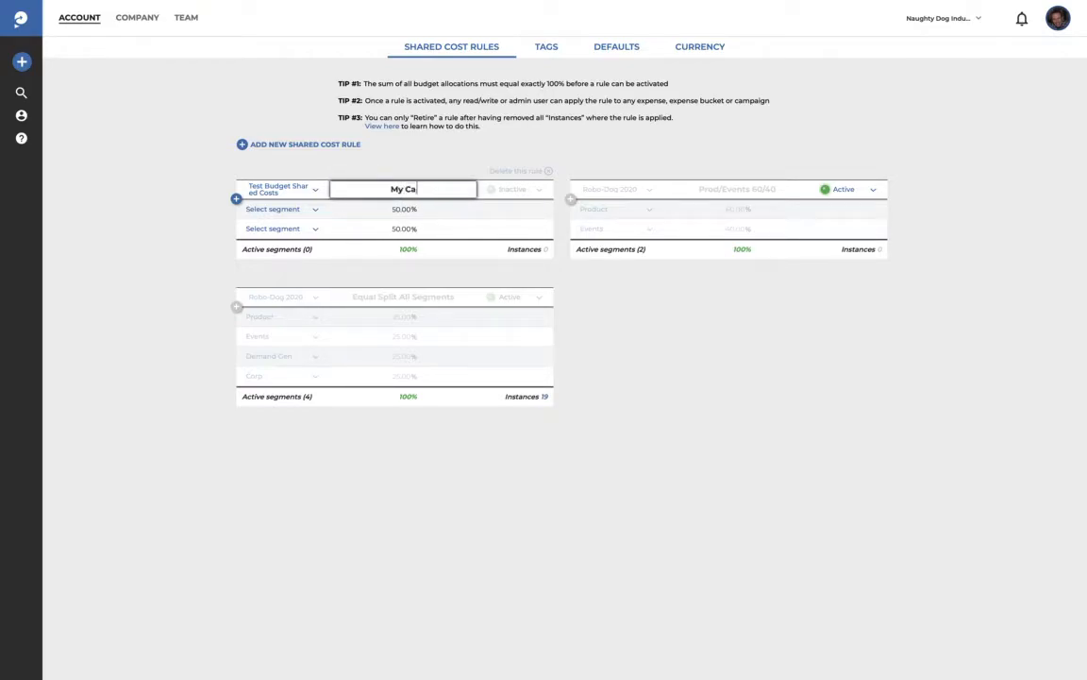
{"action": "type", "text": "mpaign Share"}
{"action": "left_click", "coordinate": [189, 174]}
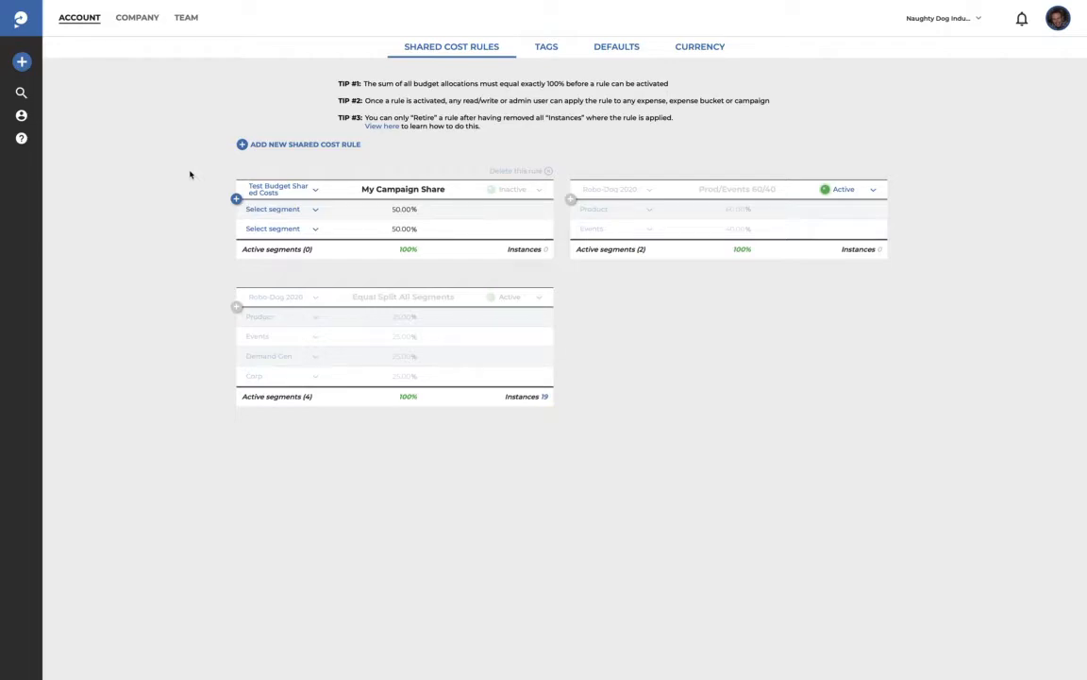
Step: Assign Demand Gen and Events as the rule's two split segments
{"action": "left_click", "coordinate": [316, 212]}
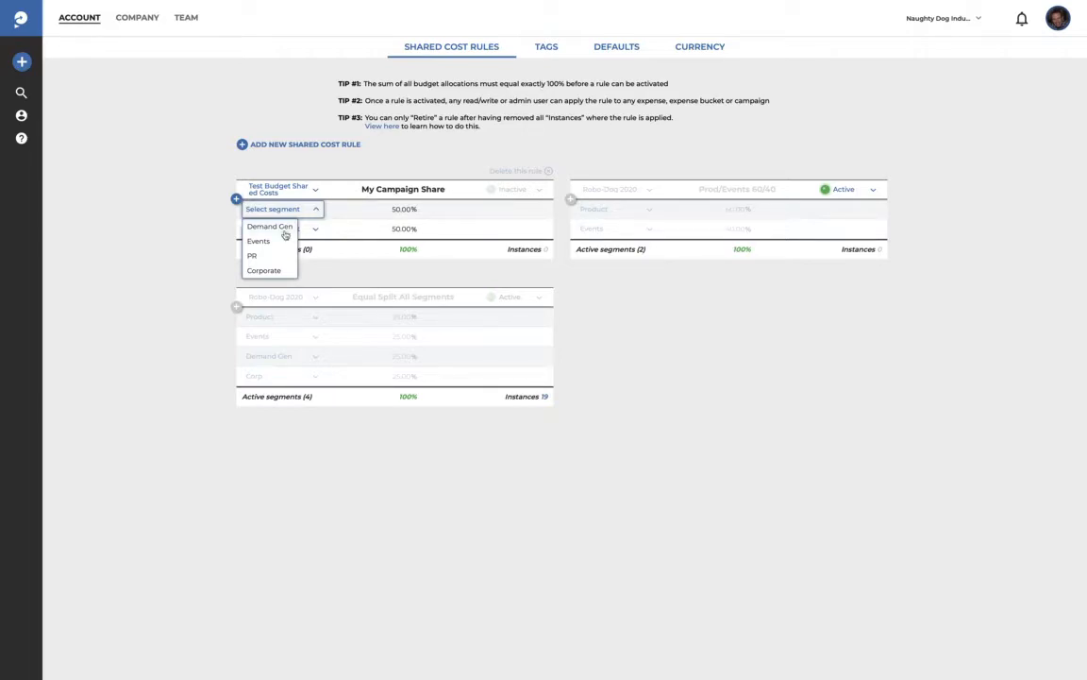
{"action": "left_click", "coordinate": [283, 228]}
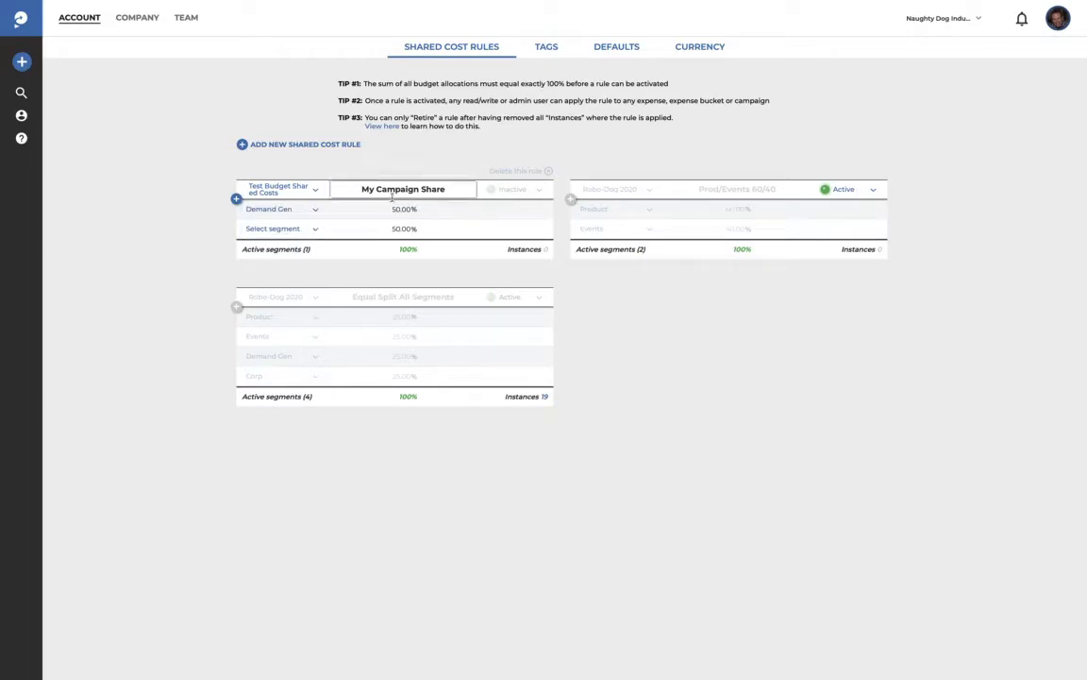
{"action": "left_click", "coordinate": [320, 229]}
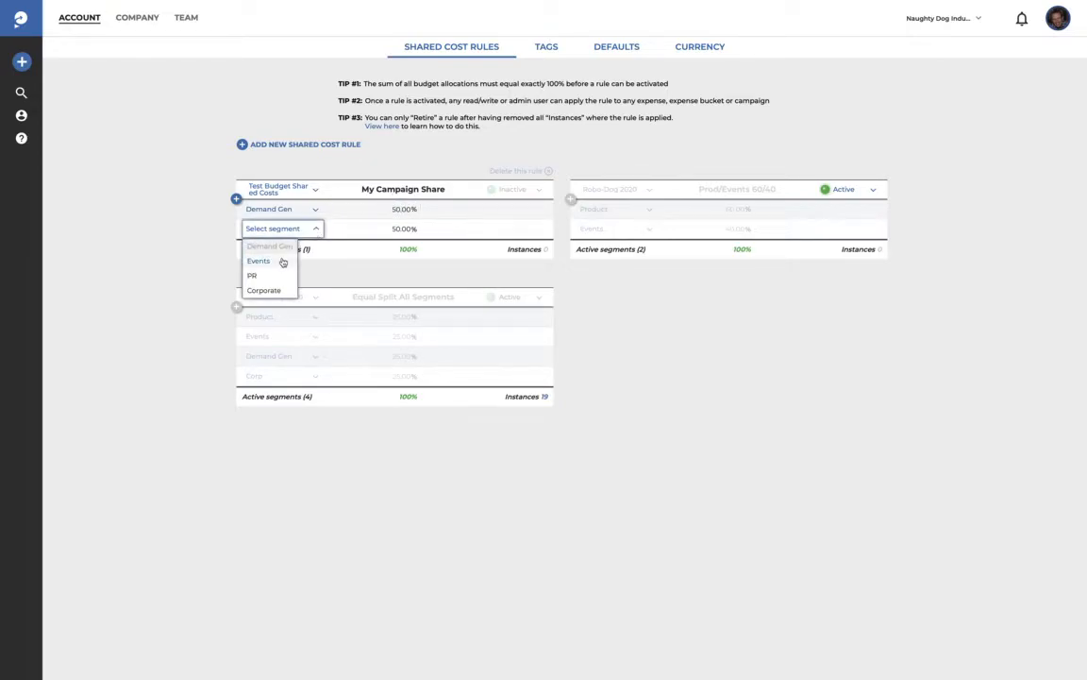
{"action": "left_click", "coordinate": [282, 260]}
Step: Lower the Events share of My Campaign Share to 10%
{"action": "left_click", "coordinate": [390, 231]}
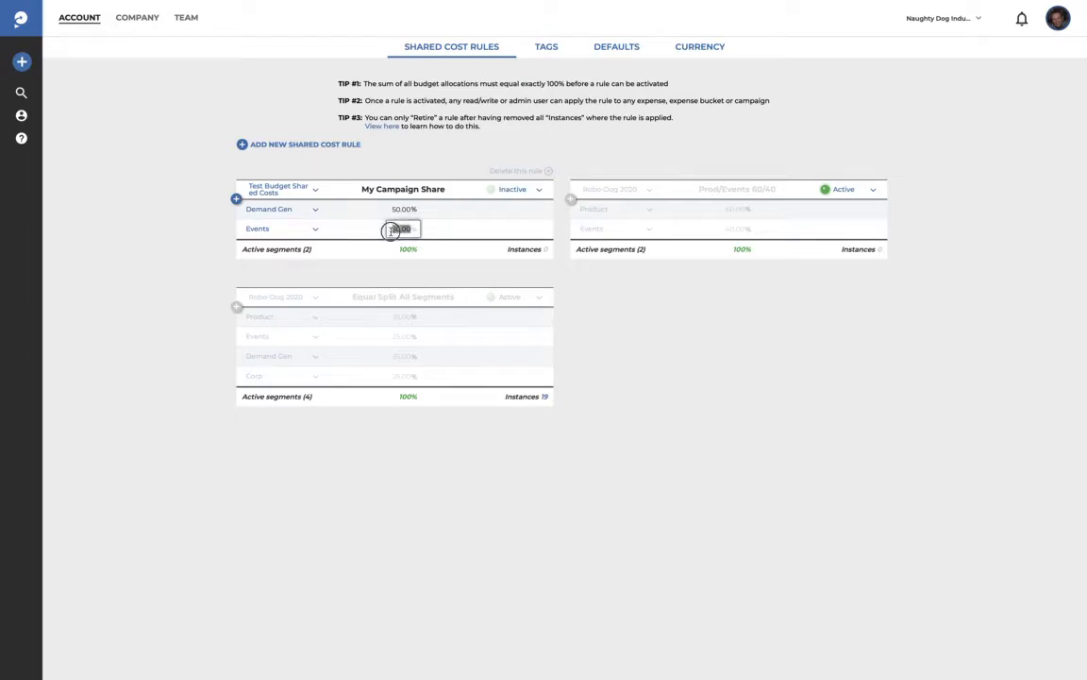
{"action": "double_click", "coordinate": [394, 229]}
{"action": "type", "text": "1"}
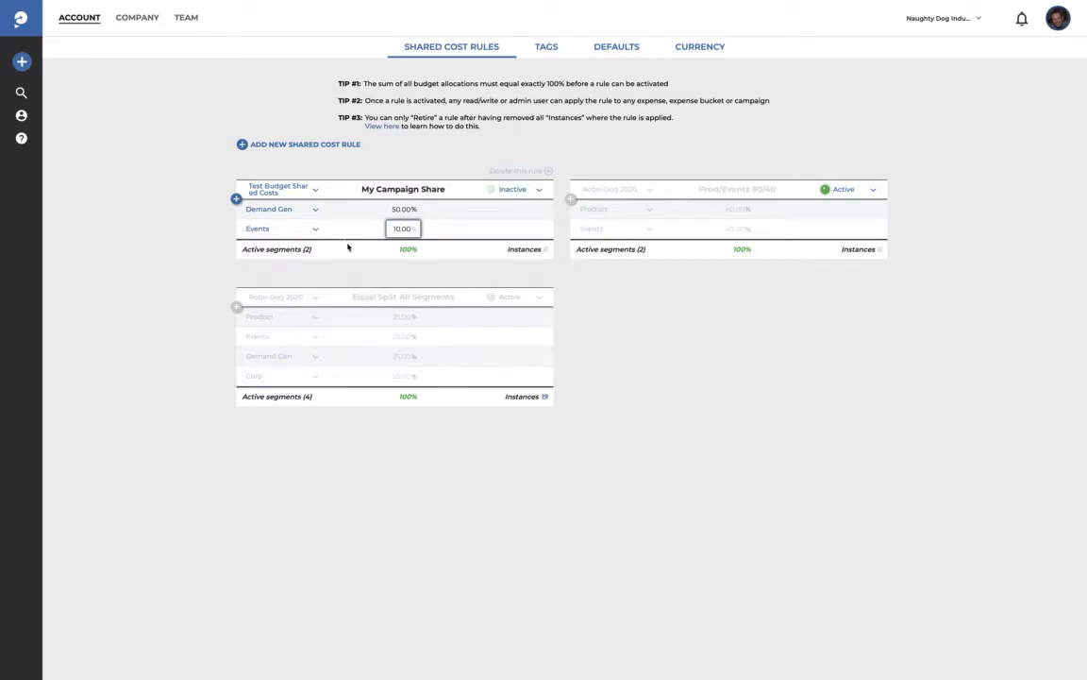
{"action": "left_click", "coordinate": [358, 277]}
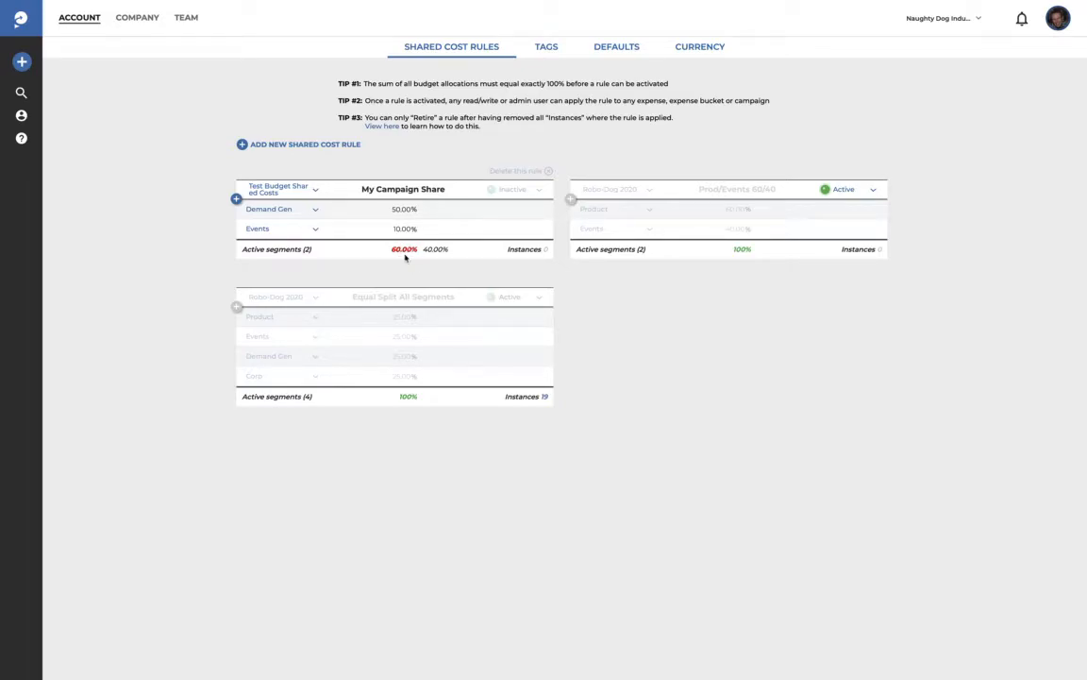
Step: Add a PR segment to the rule with a 20% share
{"action": "left_click", "coordinate": [237, 199]}
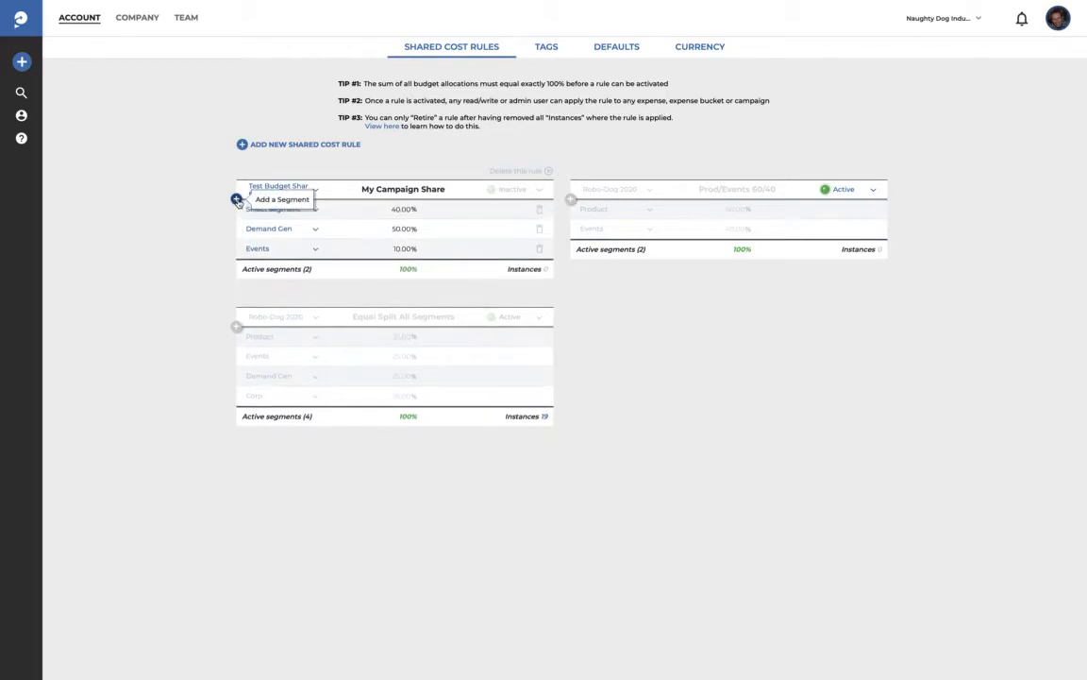
{"action": "left_click", "coordinate": [317, 210]}
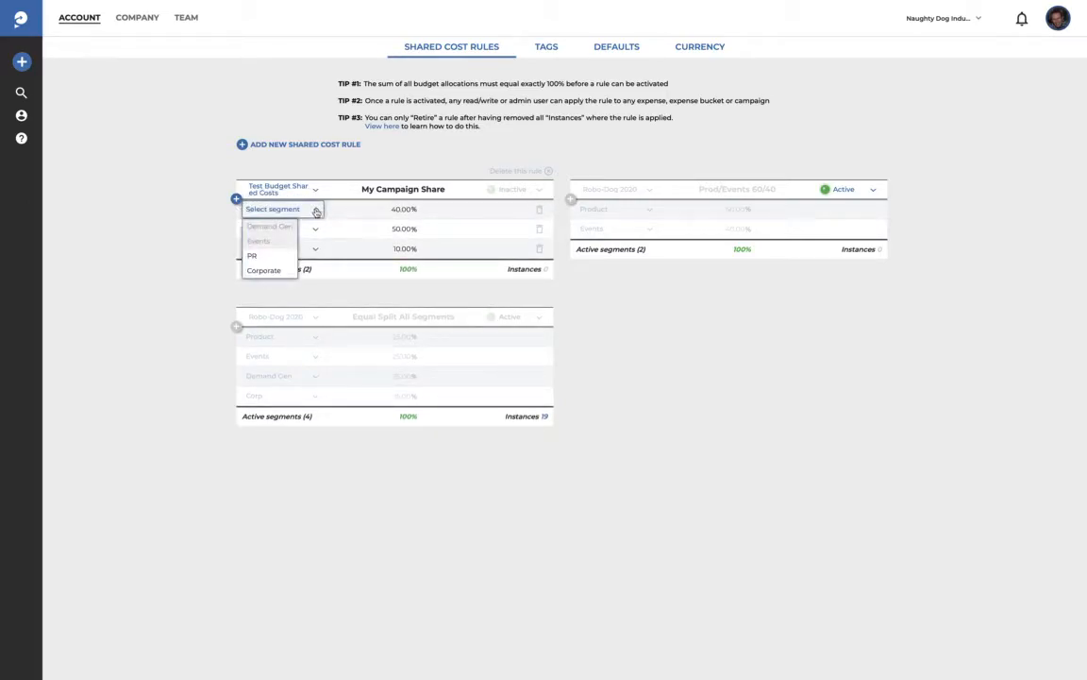
{"action": "left_click", "coordinate": [274, 255]}
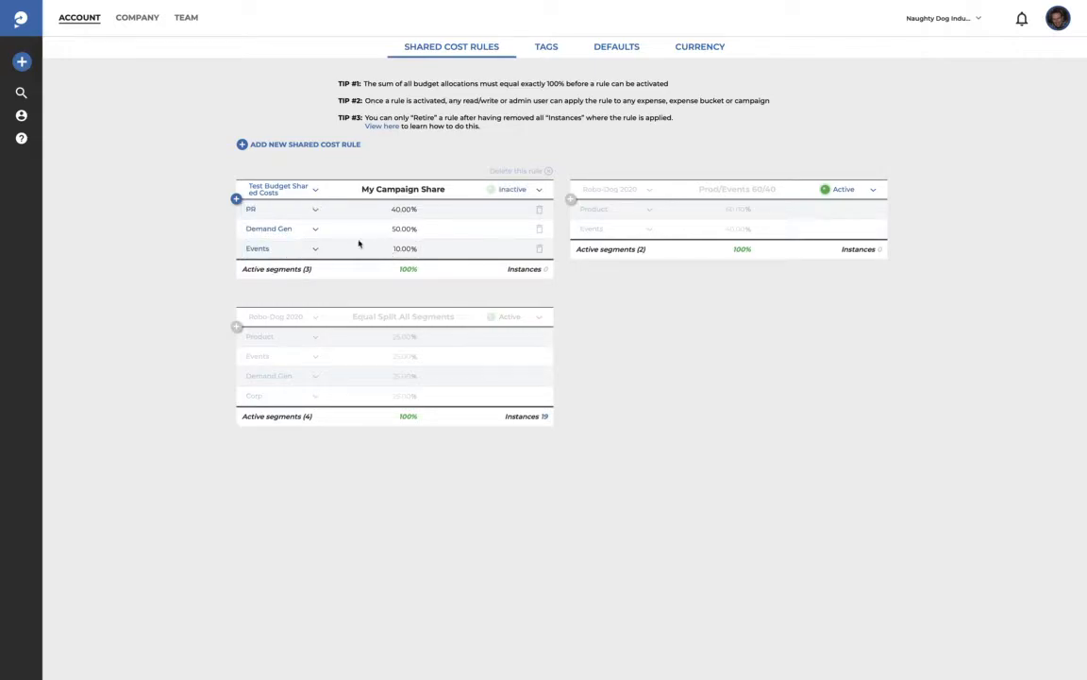
{"action": "left_click", "coordinate": [397, 209]}
{"action": "double_click", "coordinate": [396, 210]}
{"action": "type", "text": "200"}
{"action": "key", "text": "BackSpace"}
{"action": "left_click", "coordinate": [378, 294]}
Step: Add a fourth segment assigned to Corporate
{"action": "left_click", "coordinate": [237, 199]}
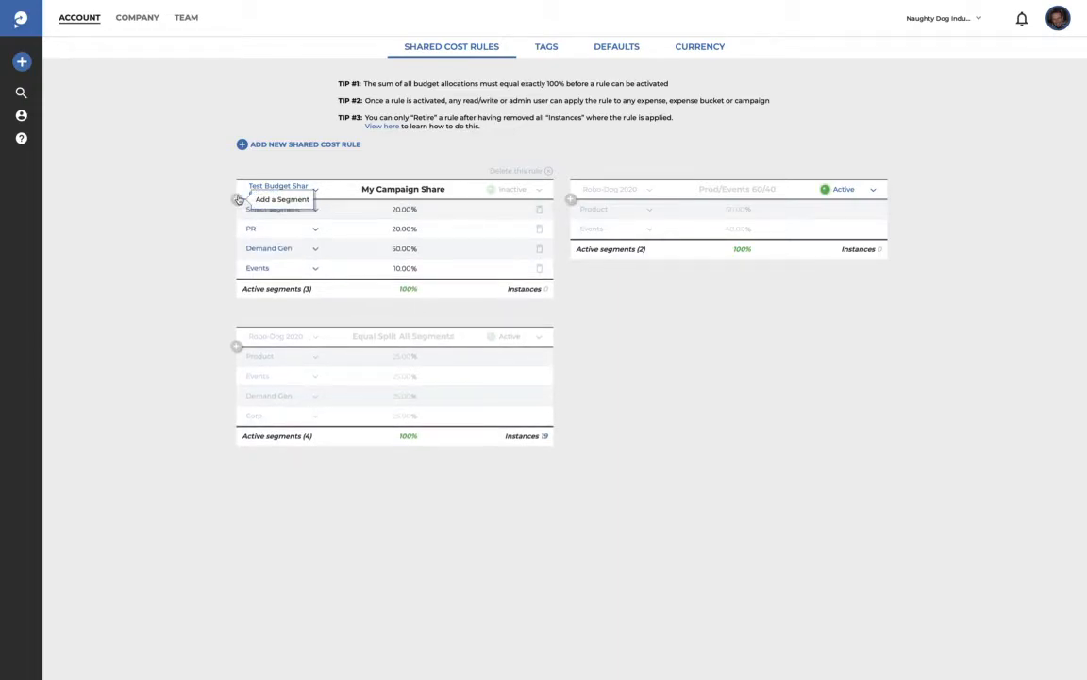
{"action": "left_click", "coordinate": [317, 209]}
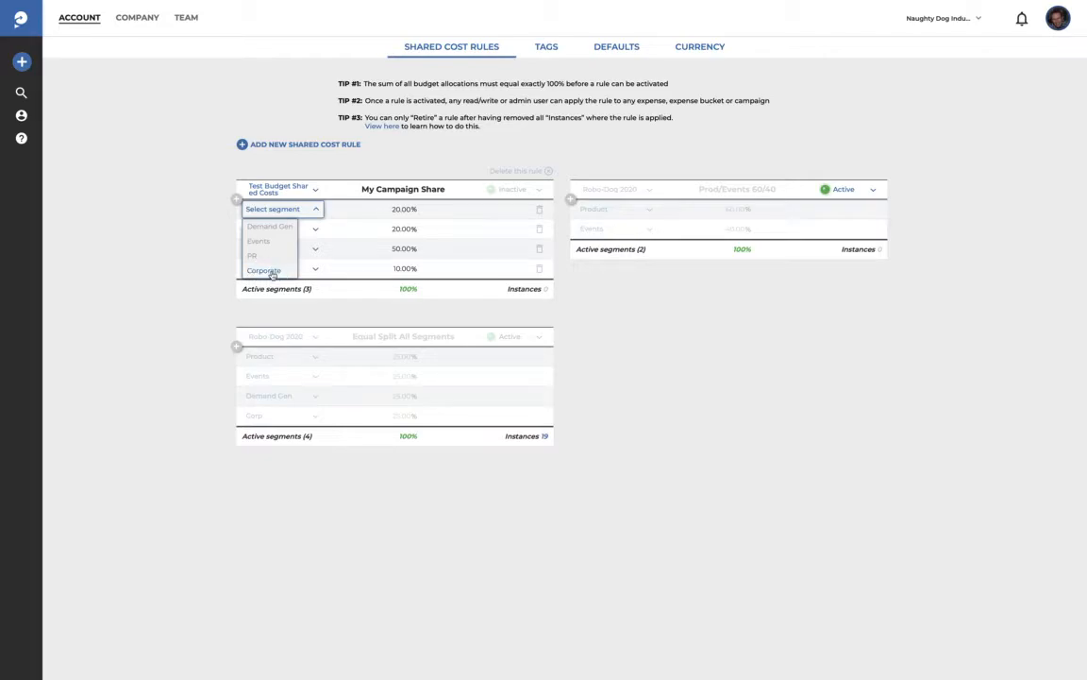
{"action": "left_click", "coordinate": [267, 271]}
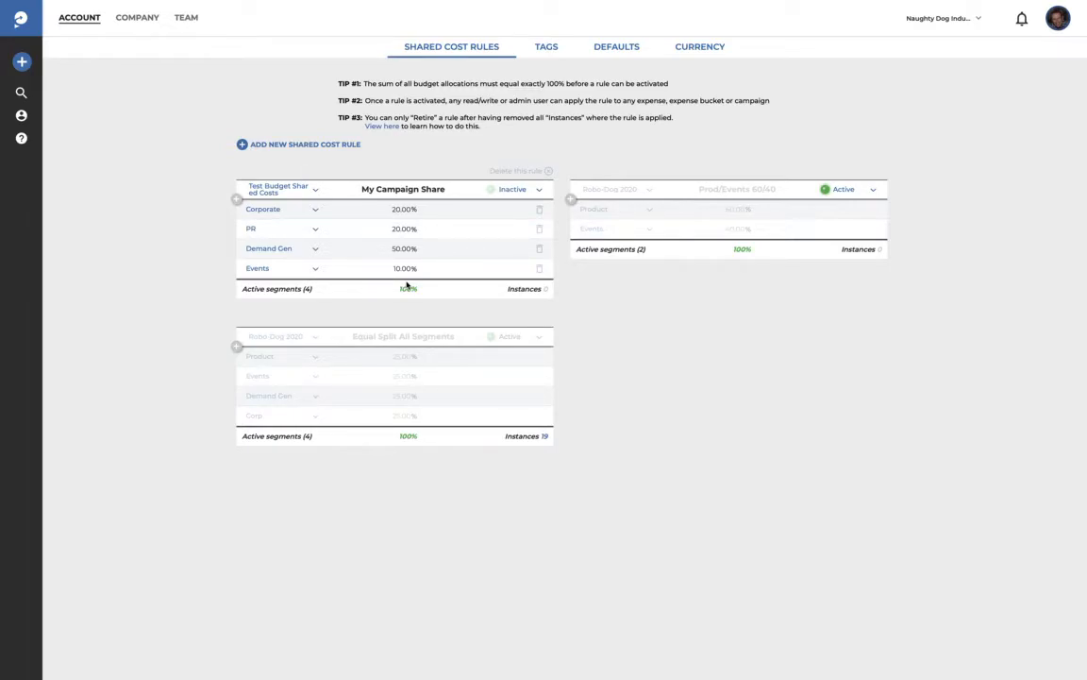
Step: Switch My Campaign Share from Inactive to active, confirm, and return to the budget dashboard
{"action": "left_click", "coordinate": [540, 191]}
{"action": "left_click", "coordinate": [503, 208]}
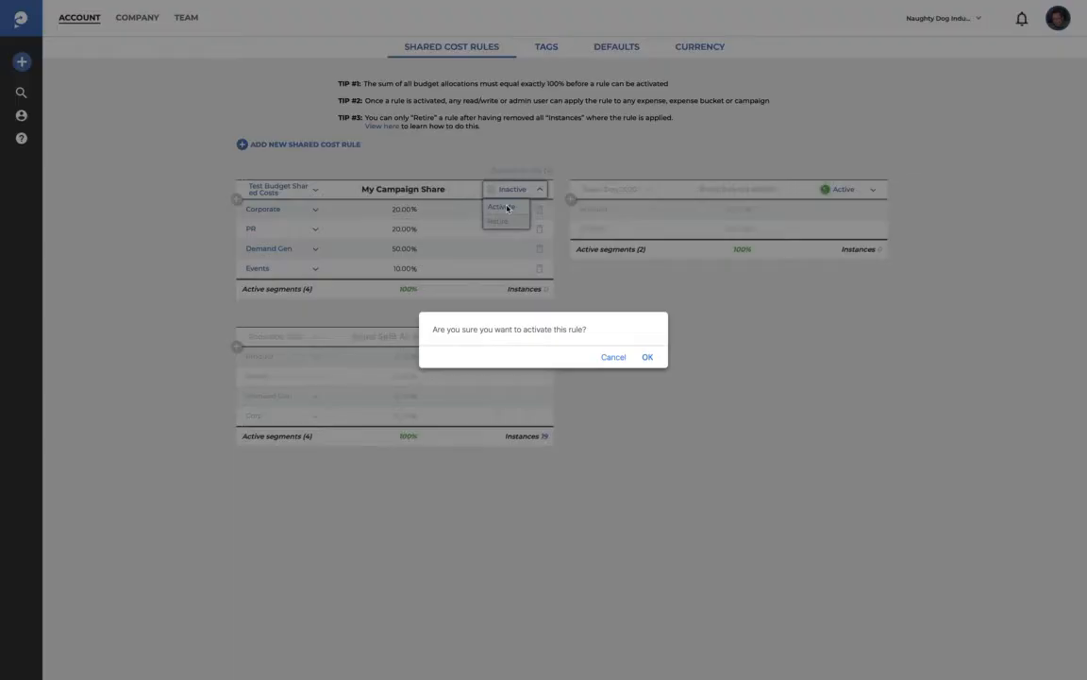
{"action": "left_click", "coordinate": [647, 358]}
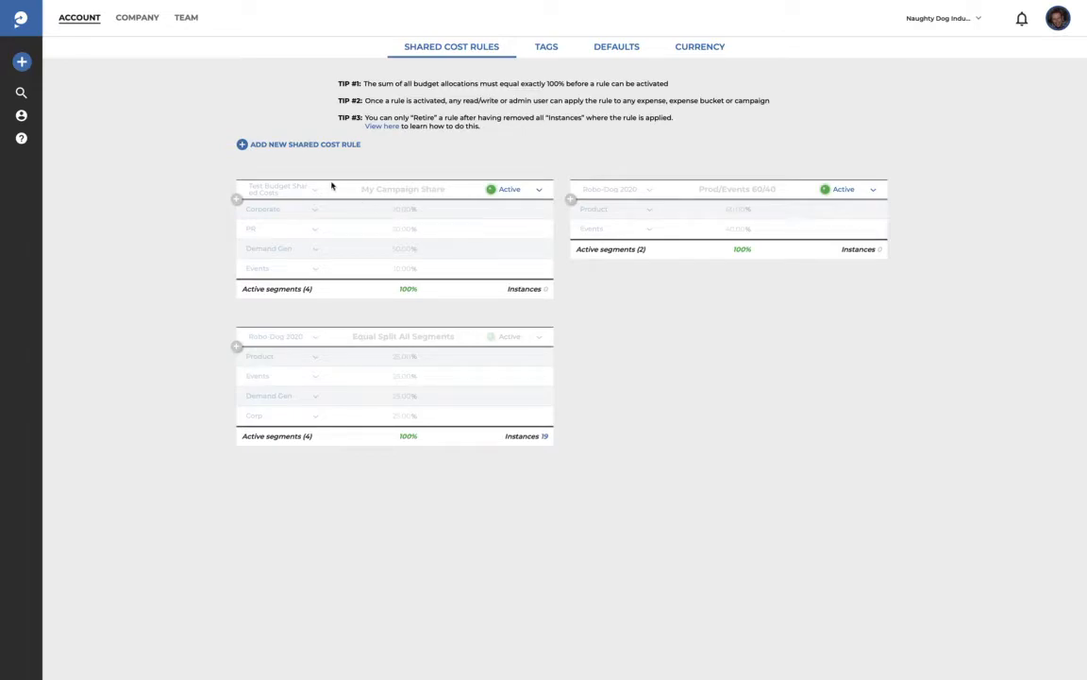
{"action": "left_click", "coordinate": [23, 23]}
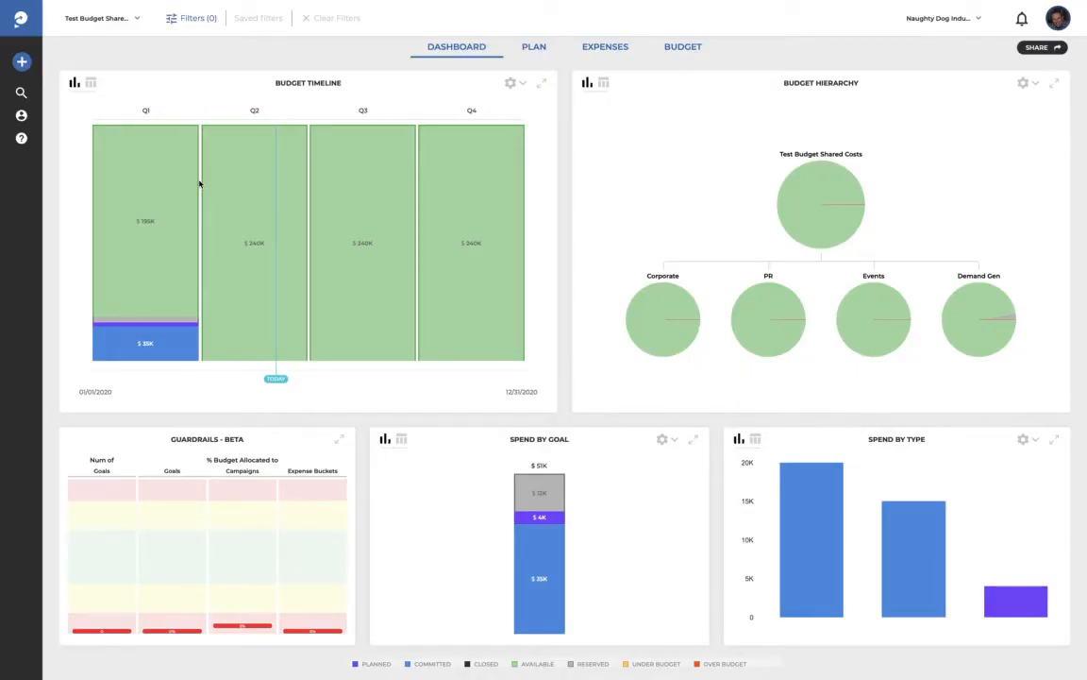
Step: Open the Plan view showing My Campaign at $40K against the $960K budget
{"action": "left_click", "coordinate": [533, 52]}
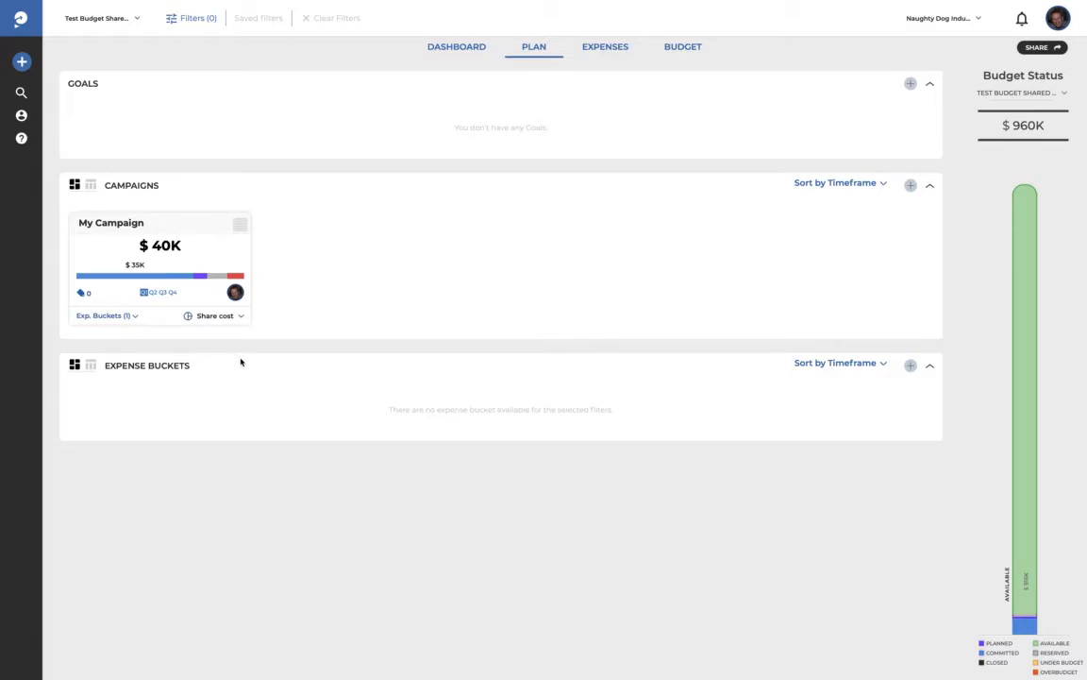
Step: Apply the My Campaign Share cost rule to My Campaign so it shows as Shared
{"action": "left_click", "coordinate": [240, 318]}
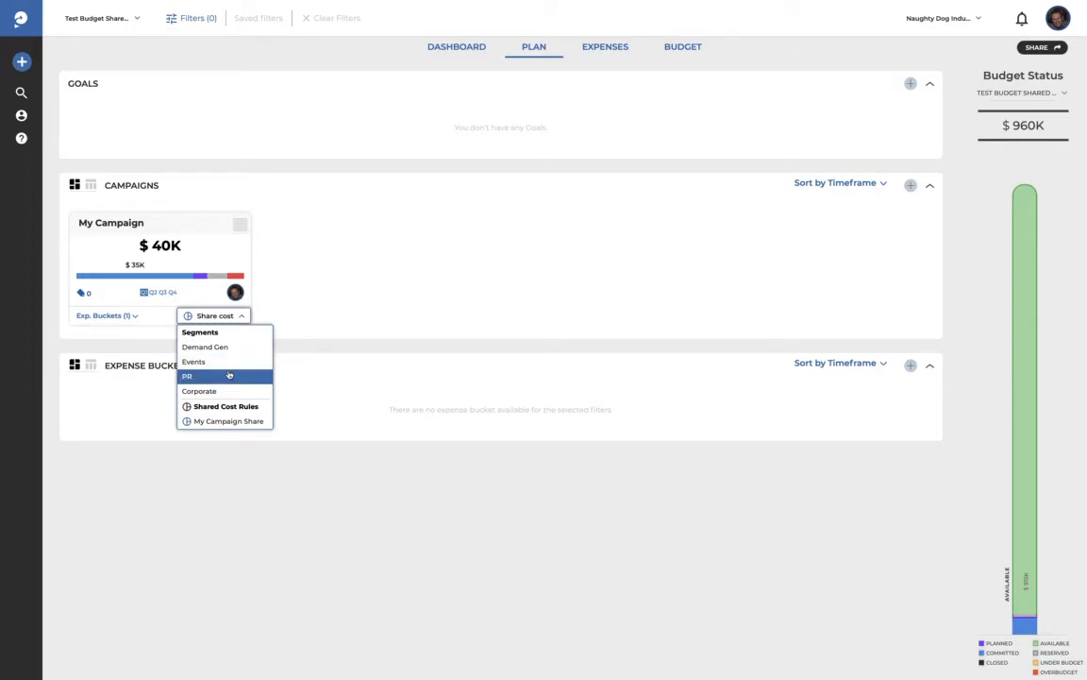
{"action": "mouse_move", "coordinate": [226, 428]}
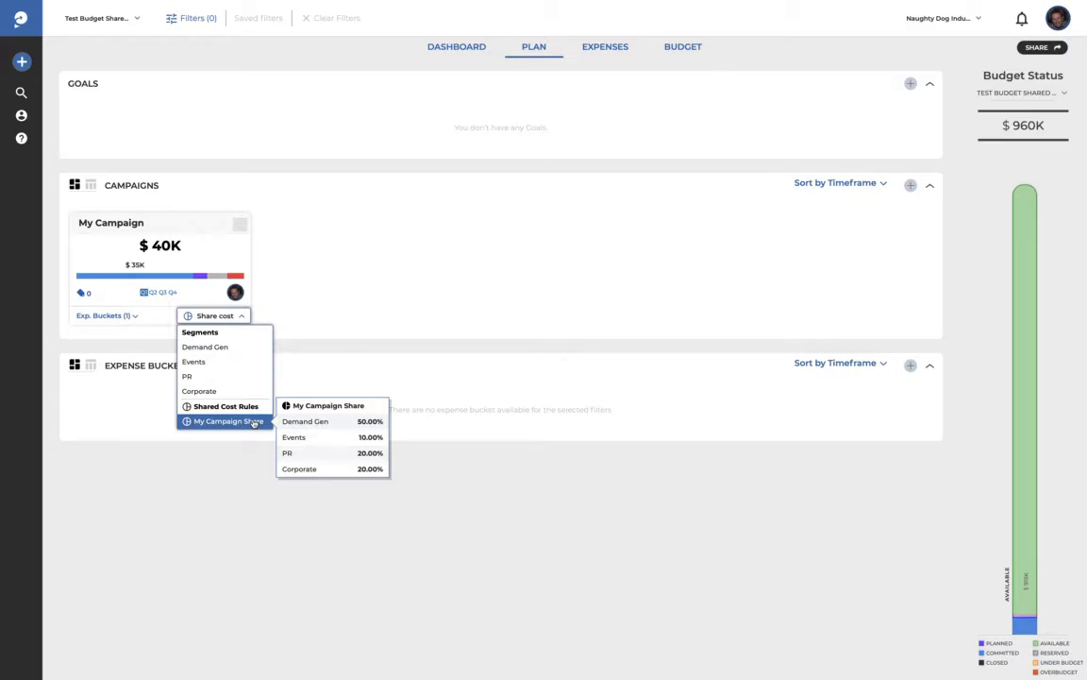
{"action": "left_click", "coordinate": [253, 422]}
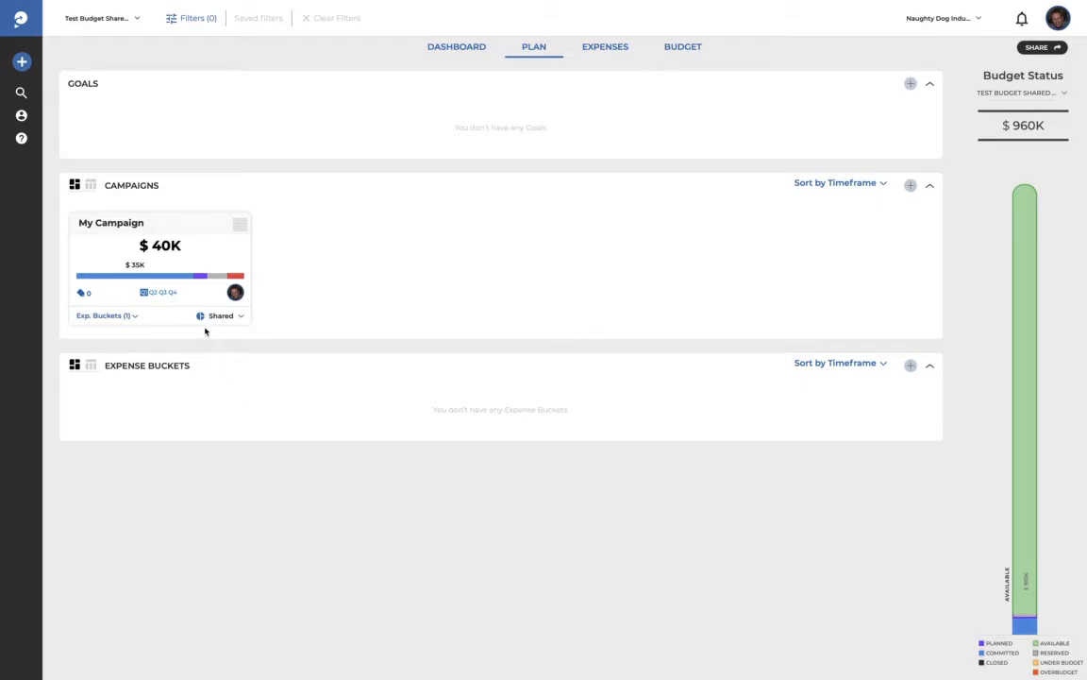
Step: Expand My Campaign's expense buckets to reveal Customer Dinner marked Shared
{"action": "mouse_move", "coordinate": [199, 320]}
{"action": "left_click", "coordinate": [135, 316]}
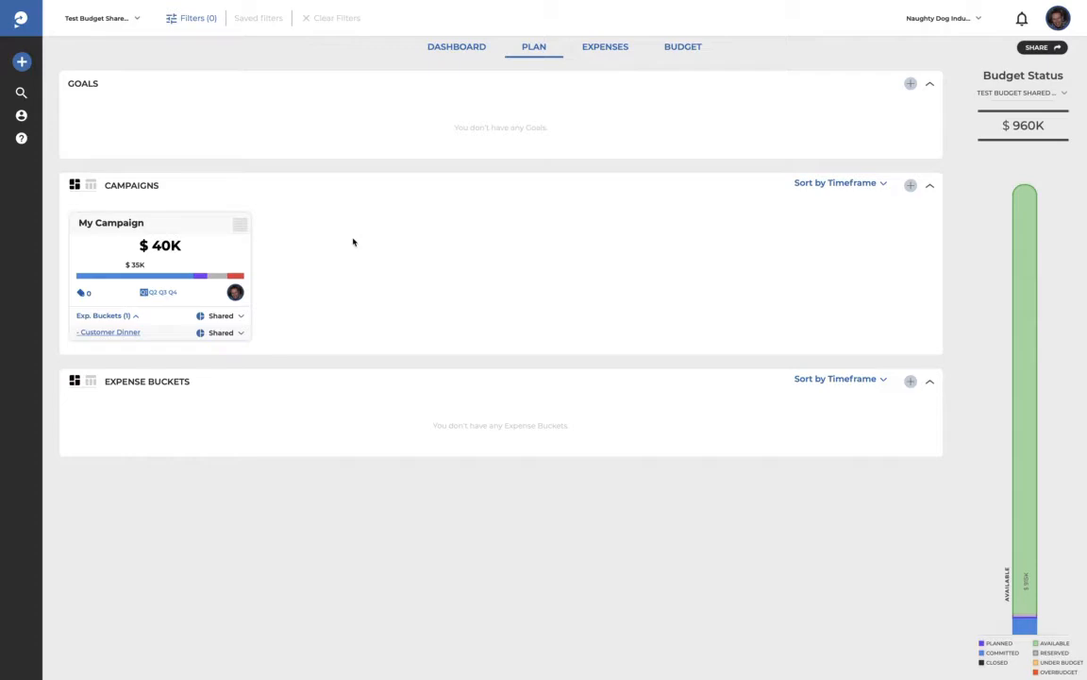
Step: Filter the plan to Demand Gen, Events and PR, showing My Campaign's $20K, $4K and $8K shares
{"action": "left_click", "coordinate": [191, 18]}
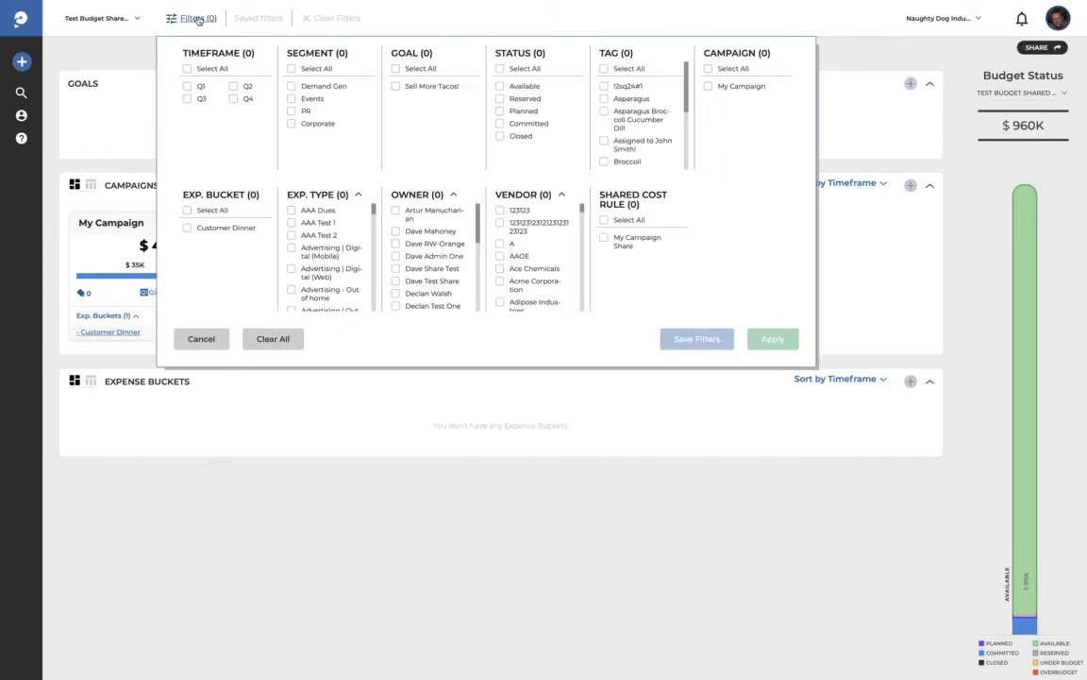
{"action": "left_click", "coordinate": [291, 85]}
{"action": "left_click", "coordinate": [292, 98]}
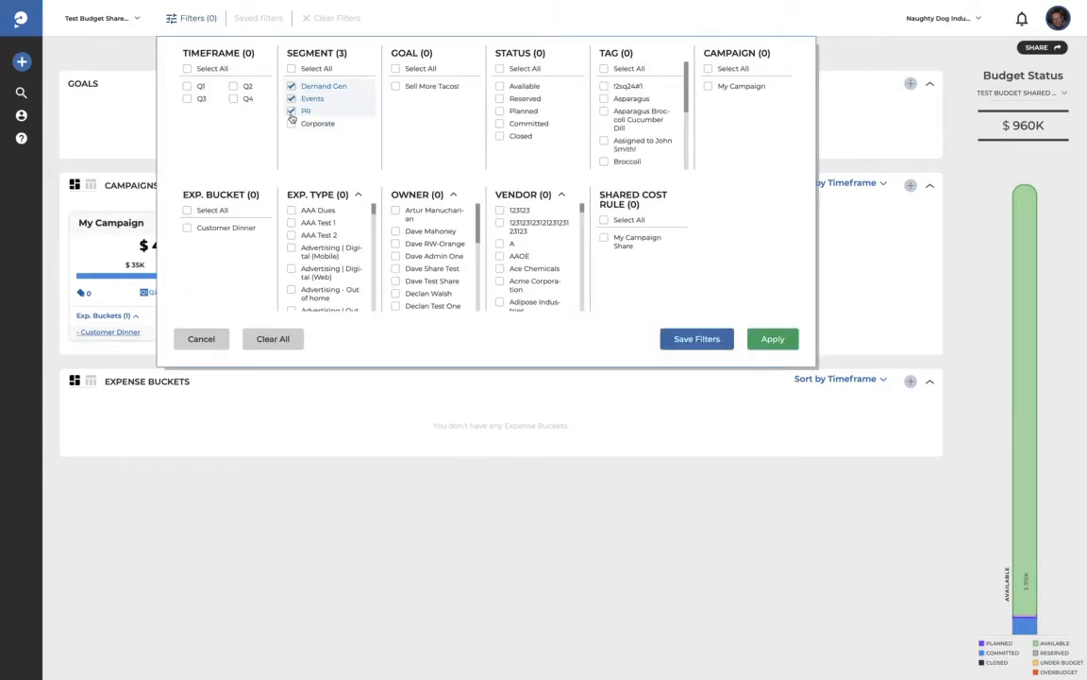
{"action": "left_click", "coordinate": [776, 338]}
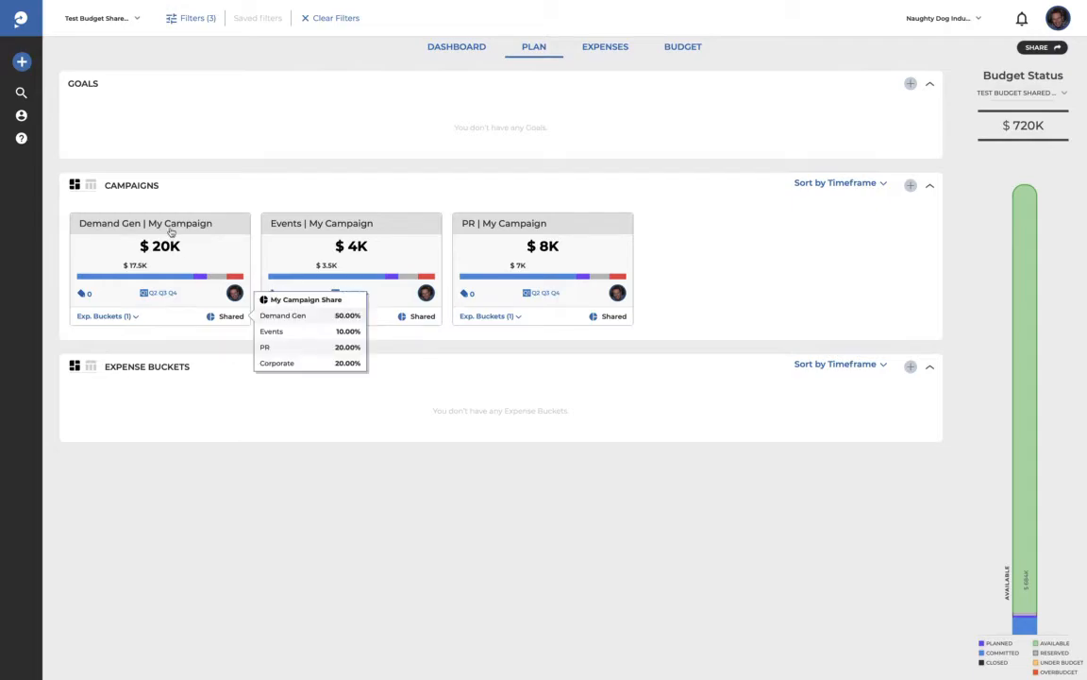
{"action": "mouse_move", "coordinate": [171, 231]}
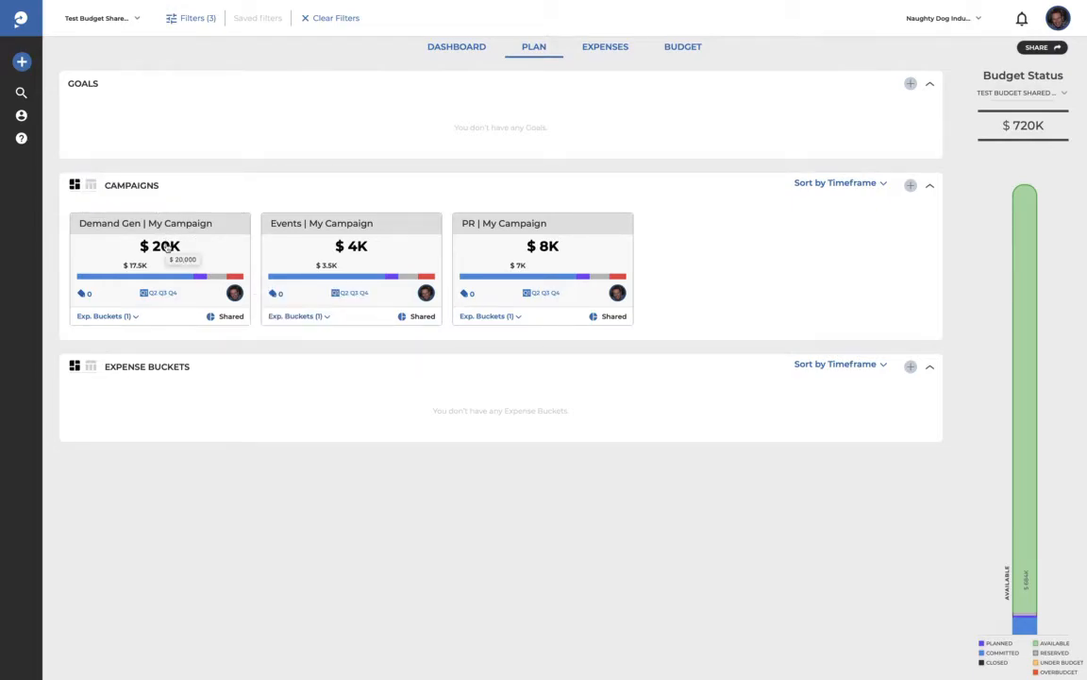
{"action": "mouse_move", "coordinate": [221, 324]}
{"action": "mouse_move", "coordinate": [355, 231]}
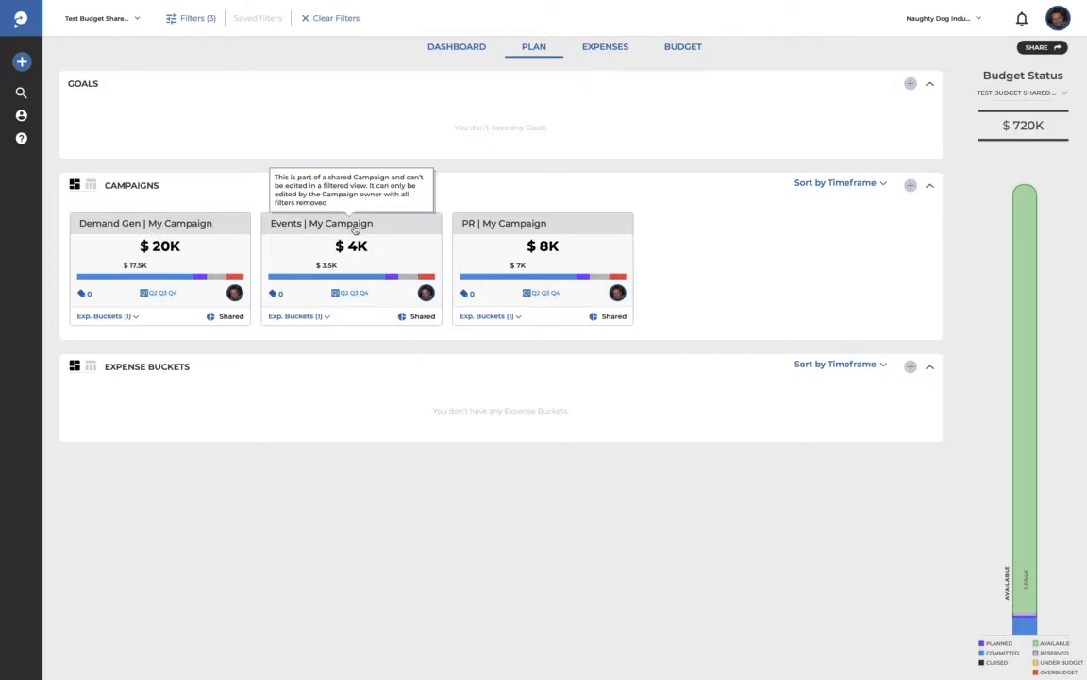
{"action": "mouse_move", "coordinate": [426, 323]}
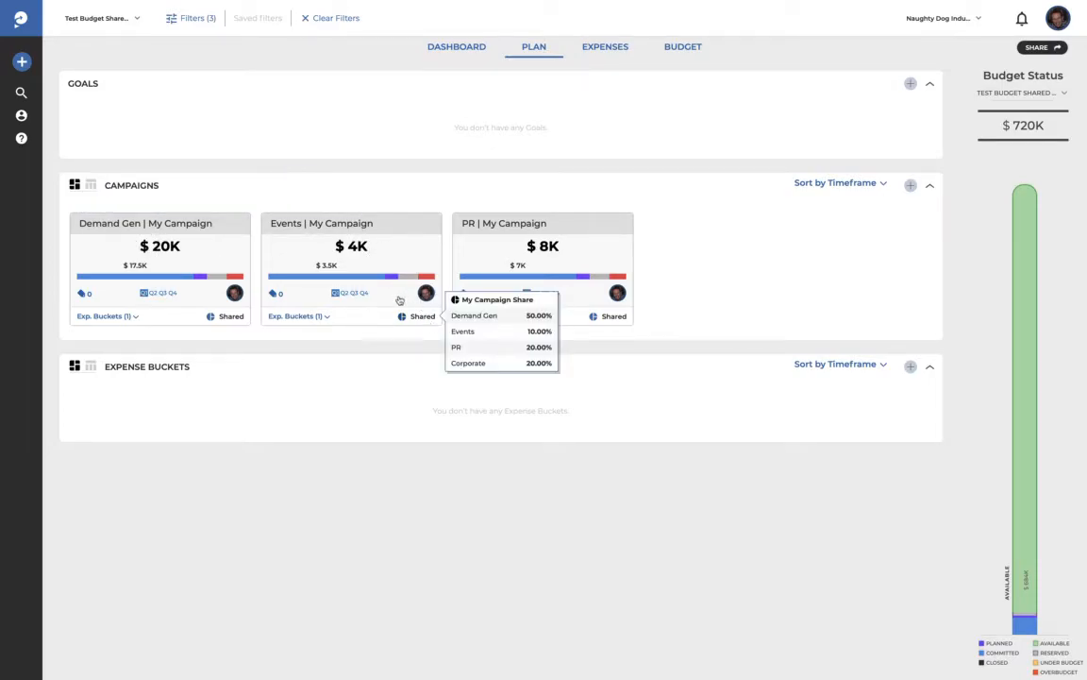
{"action": "mouse_move", "coordinate": [526, 227]}
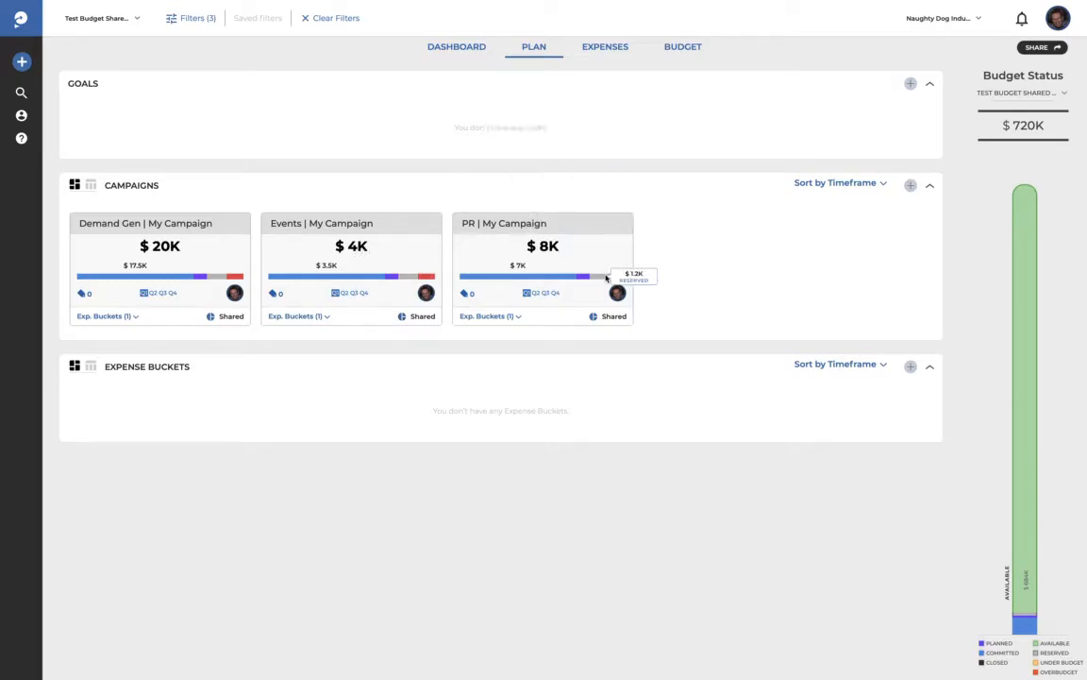
Step: Clear all filters, expand the Customer Dinner bucket, and view My Campaign's Shared split breakdown
{"action": "mouse_move", "coordinate": [604, 319]}
{"action": "mouse_move", "coordinate": [333, 272]}
{"action": "mouse_move", "coordinate": [233, 225]}
{"action": "left_click", "coordinate": [337, 18]}
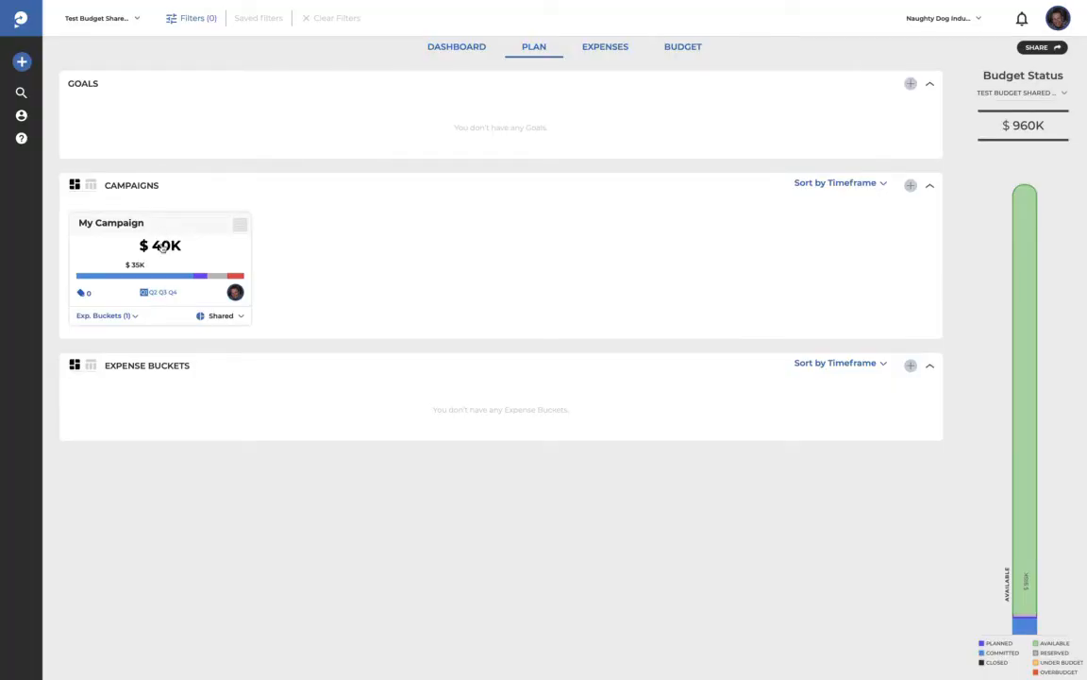
{"action": "mouse_move", "coordinate": [163, 247]}
{"action": "left_click", "coordinate": [135, 316]}
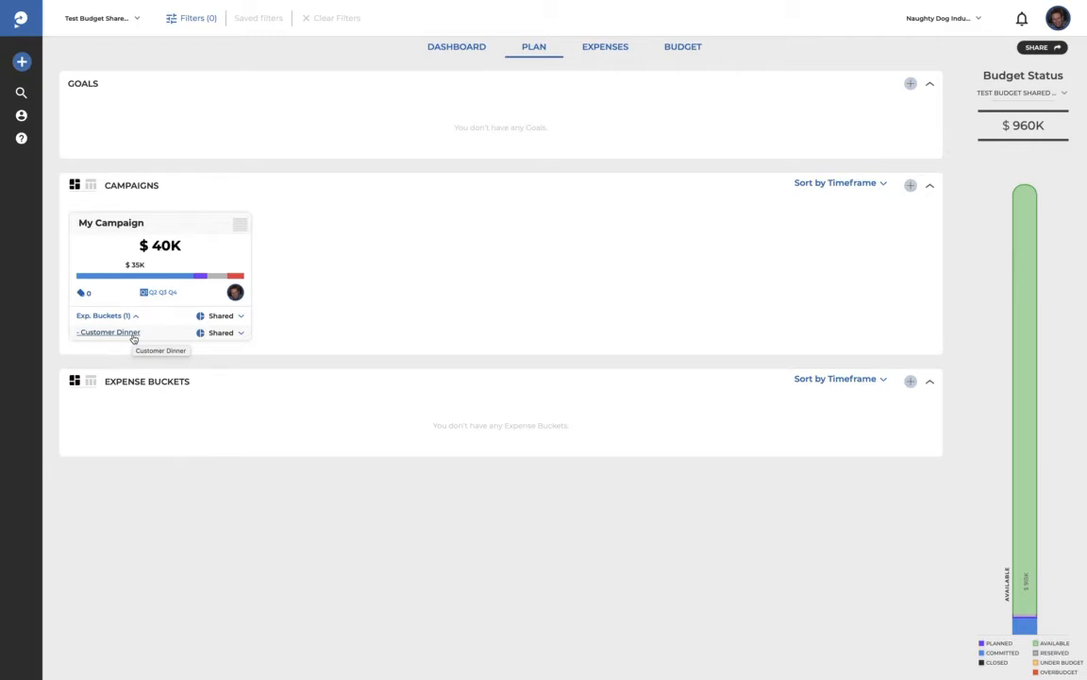
{"action": "left_click", "coordinate": [214, 316]}
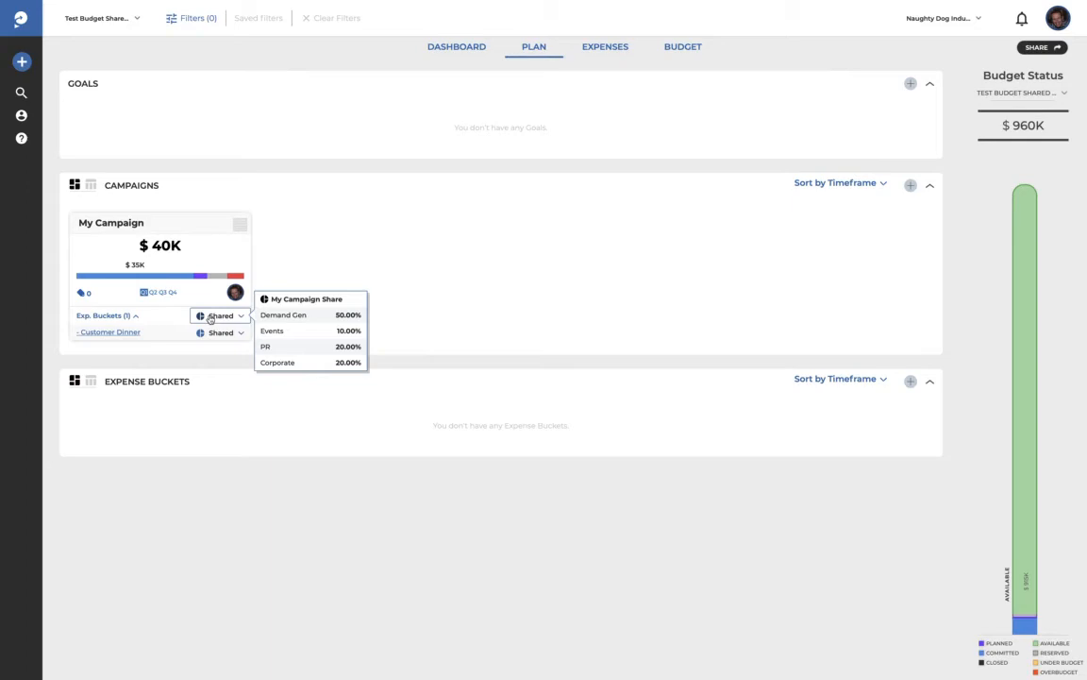
{"action": "mouse_move", "coordinate": [242, 335]}
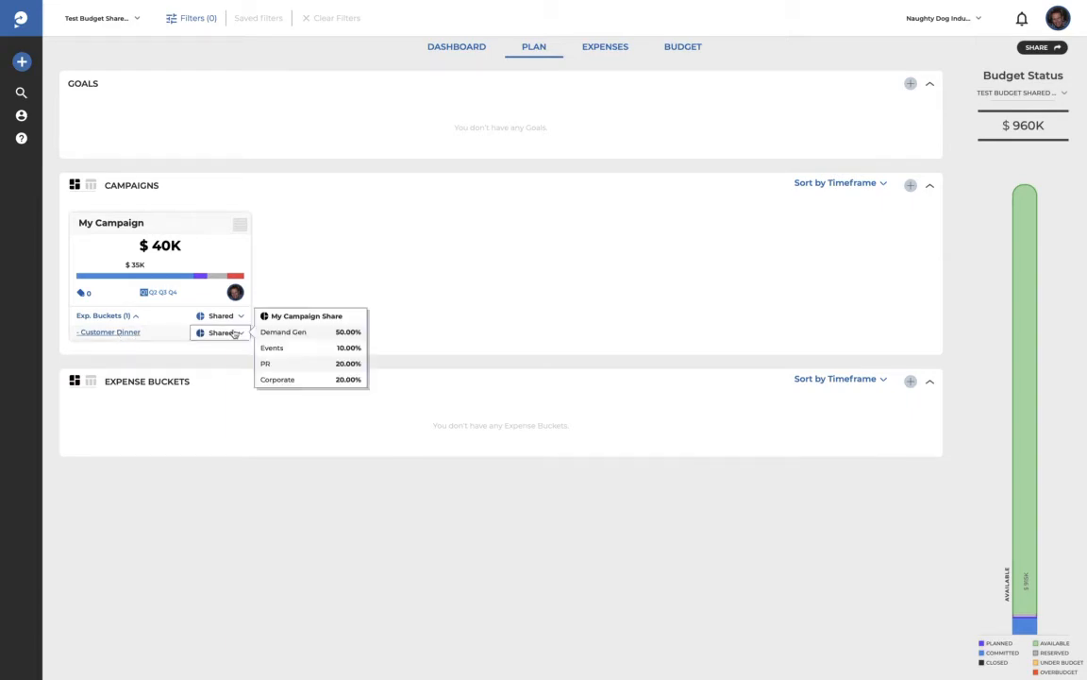
Step: Change Customer Dinner from Shared to the Demand Gen segment and re-expand its expense bucket
{"action": "left_click", "coordinate": [242, 335]}
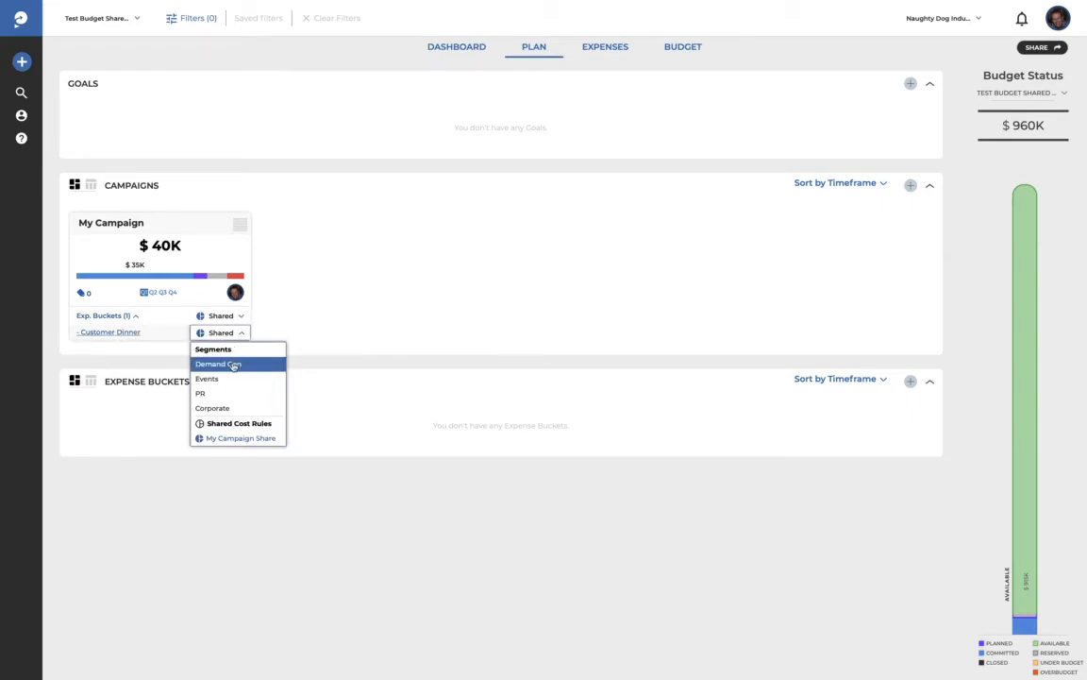
{"action": "left_click", "coordinate": [234, 364]}
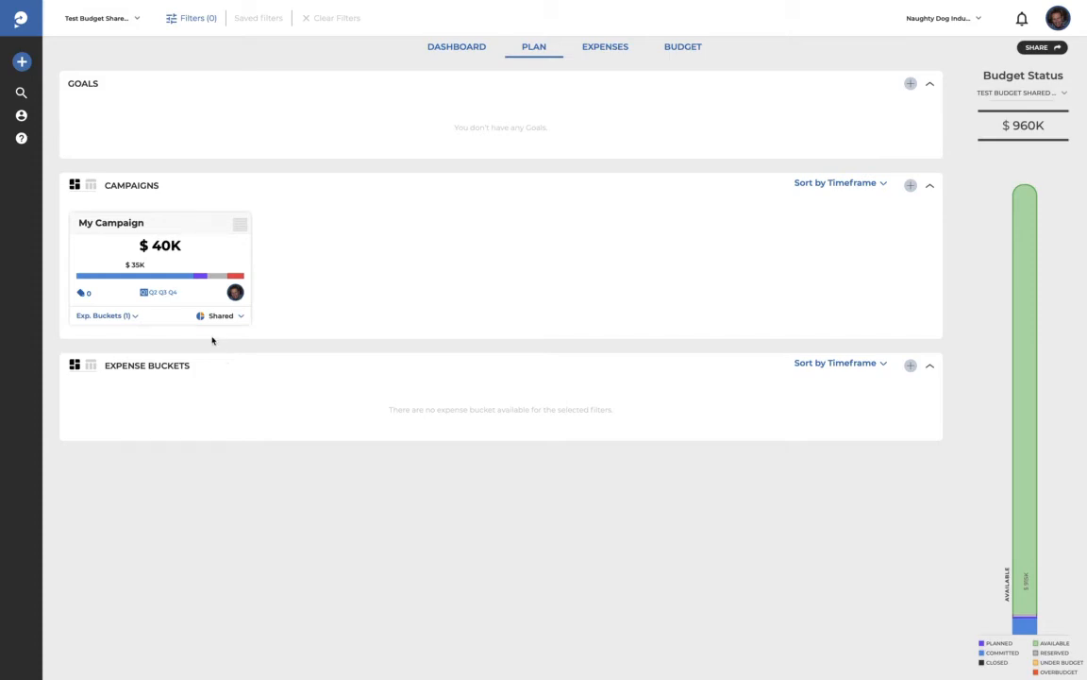
{"action": "mouse_move", "coordinate": [209, 316]}
{"action": "mouse_move", "coordinate": [243, 319]}
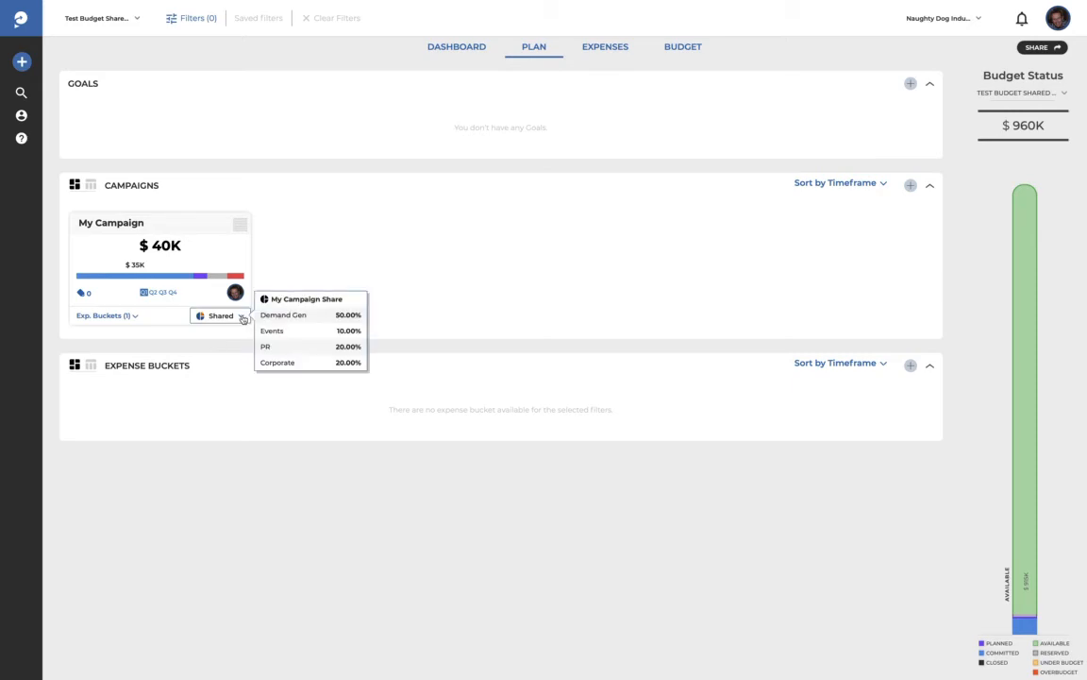
{"action": "left_click", "coordinate": [137, 316]}
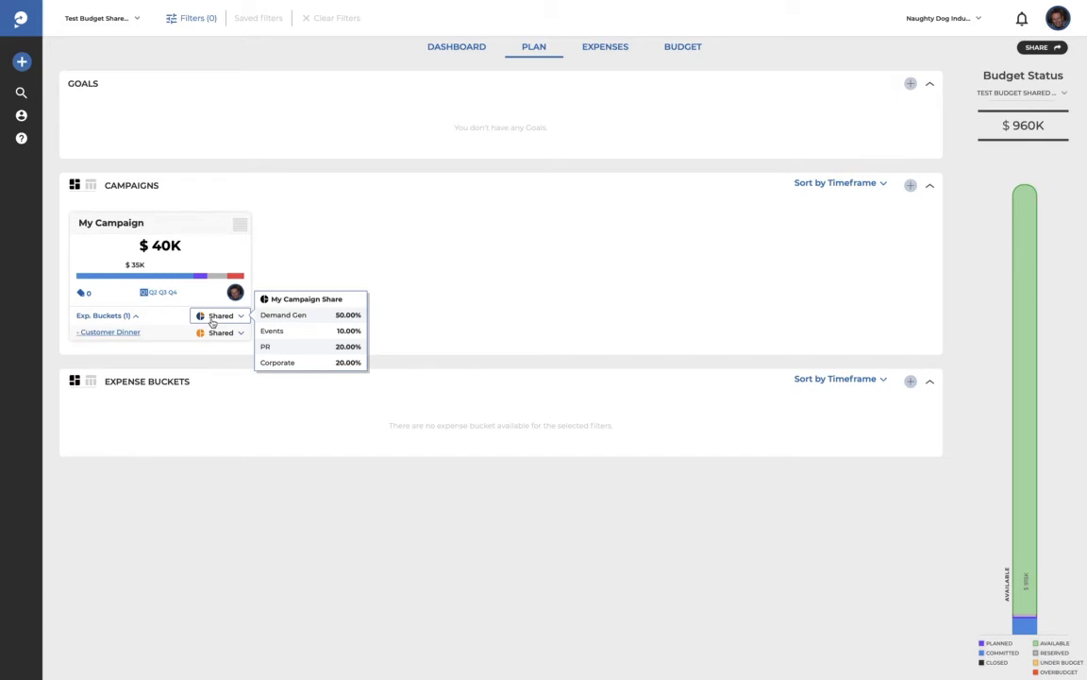
Step: Filter the plan to the Demand Gen, Events and PR segments
{"action": "left_click", "coordinate": [189, 24]}
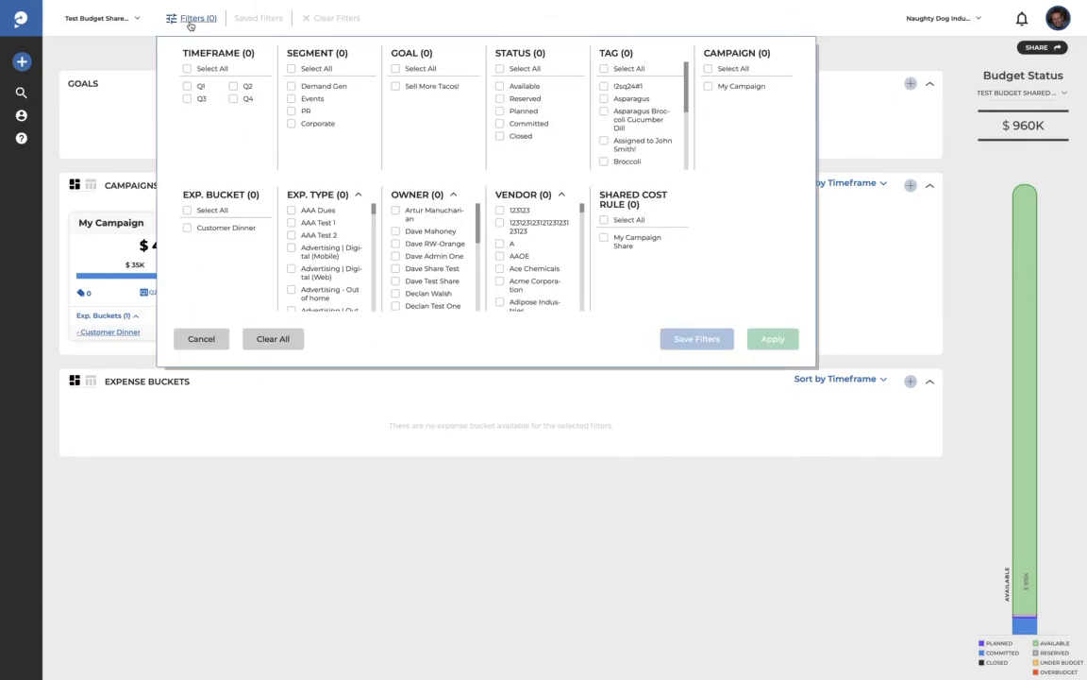
{"action": "left_click", "coordinate": [292, 86]}
{"action": "left_click", "coordinate": [292, 99]}
{"action": "left_click", "coordinate": [292, 111]}
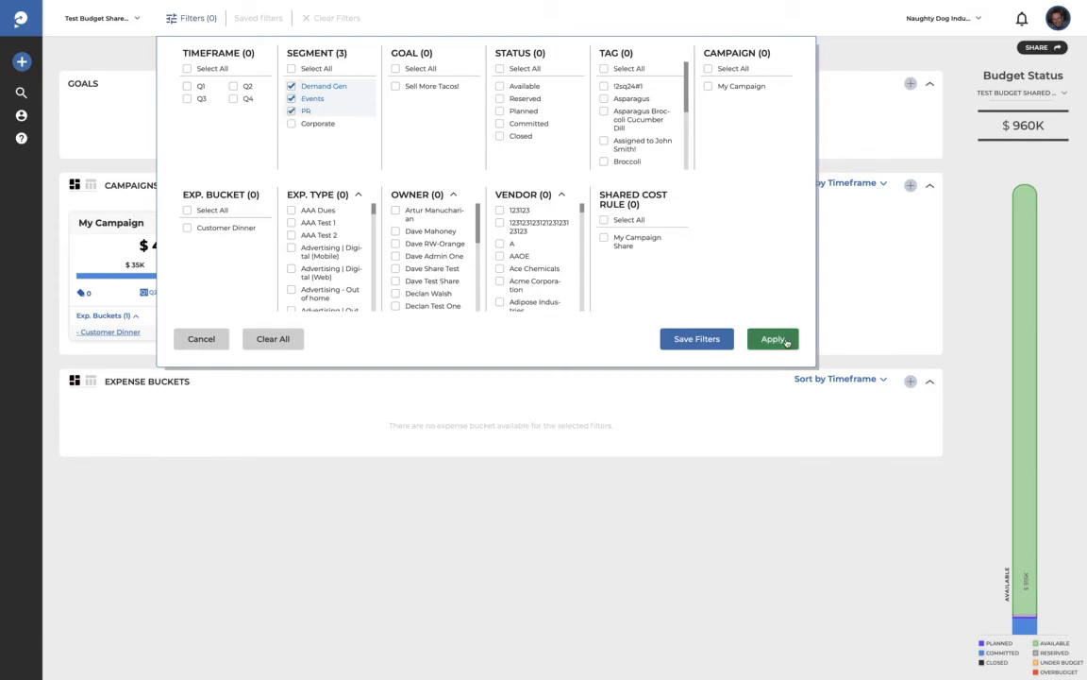
{"action": "left_click", "coordinate": [774, 339]}
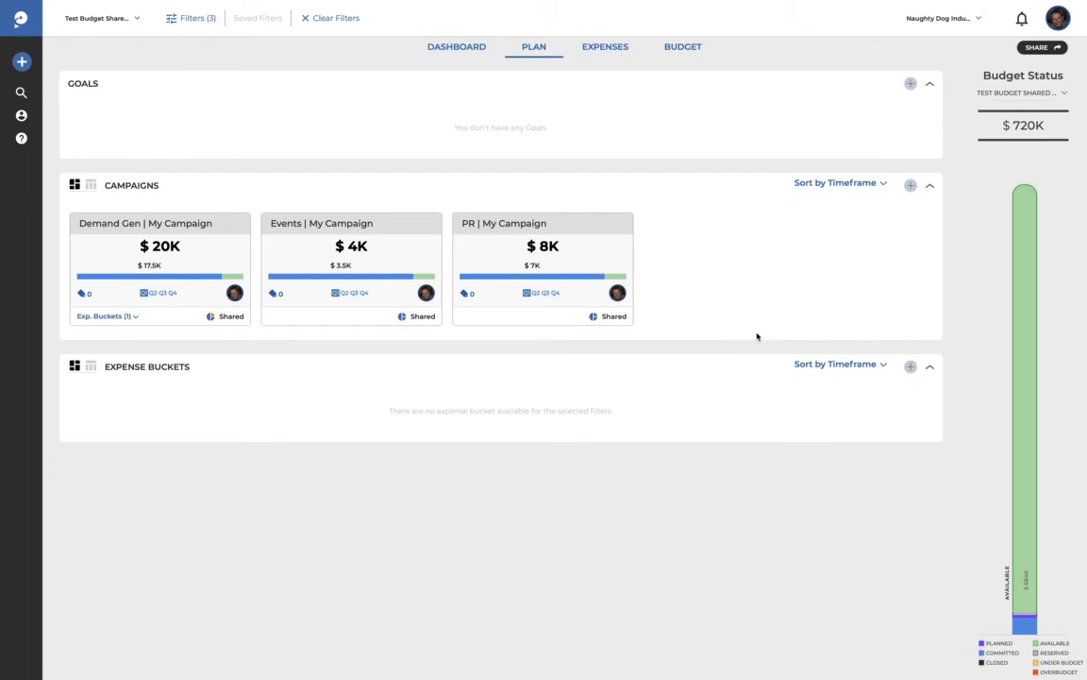
Step: Expand the Demand Gen card's expense buckets to reveal Customer Dinner
{"action": "mouse_move", "coordinate": [431, 280]}
{"action": "mouse_move", "coordinate": [621, 280]}
{"action": "left_click", "coordinate": [133, 317]}
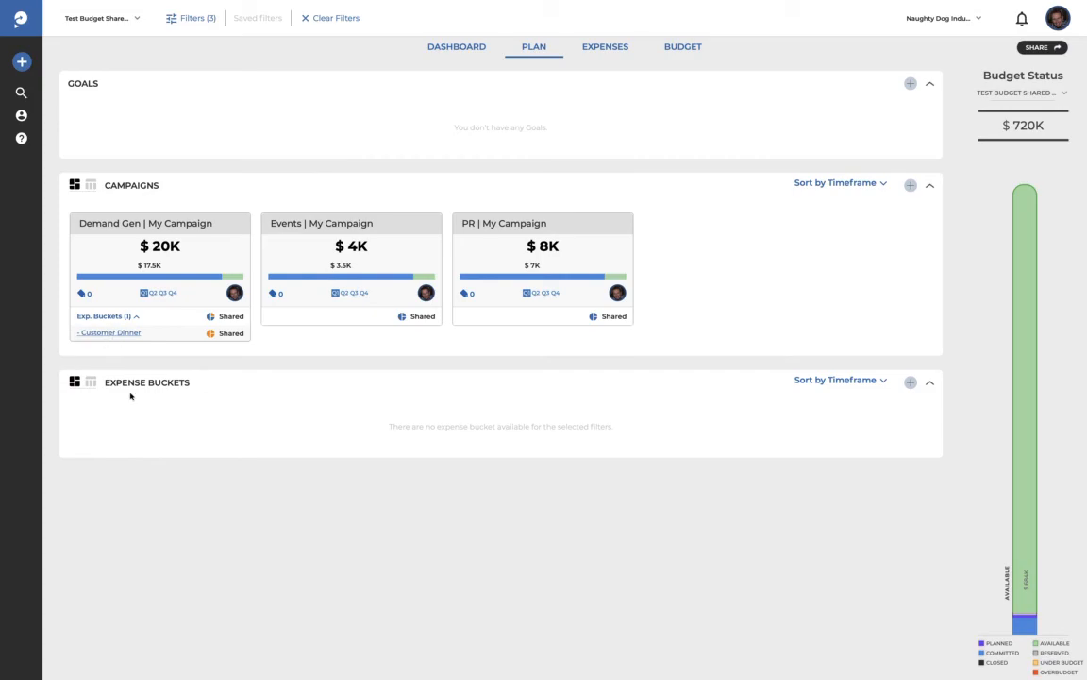
Step: Clear all segment filters on the Expenses list, showing Big Dinner, Consultant and Media Buy
{"action": "left_click", "coordinate": [621, 45]}
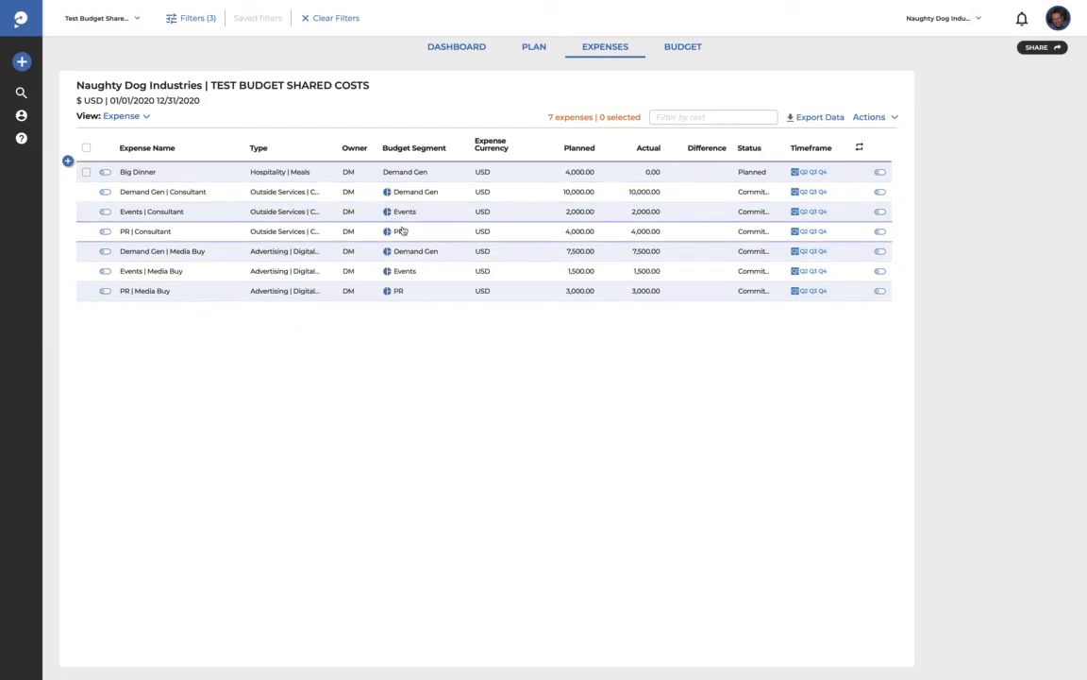
{"action": "mouse_move", "coordinate": [387, 235]}
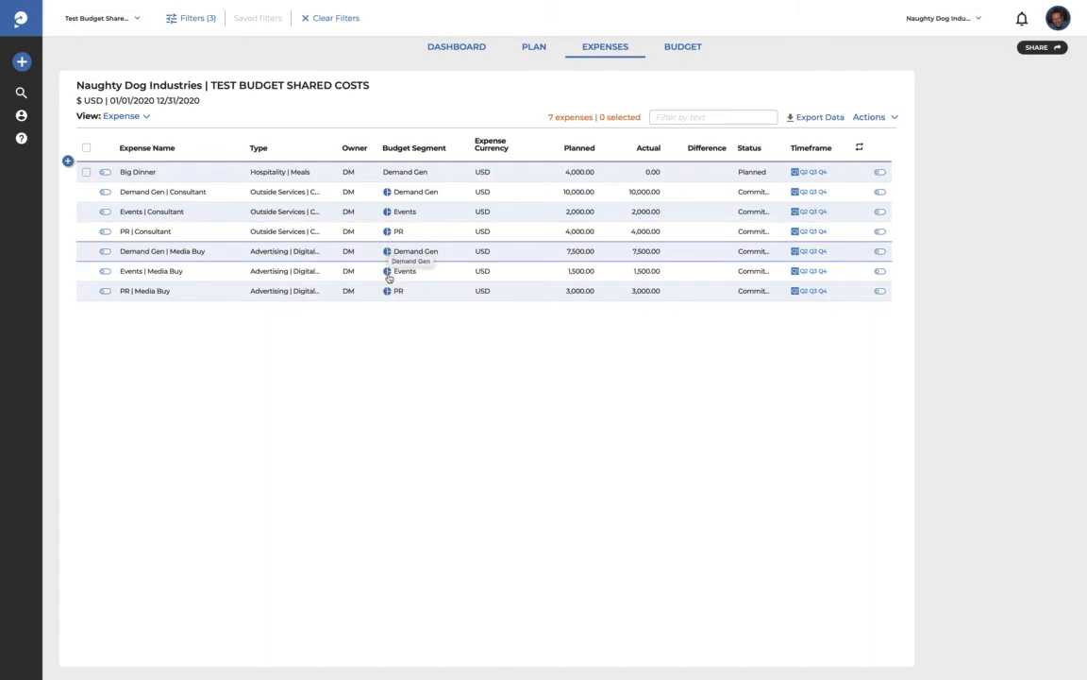
{"action": "mouse_move", "coordinate": [391, 216]}
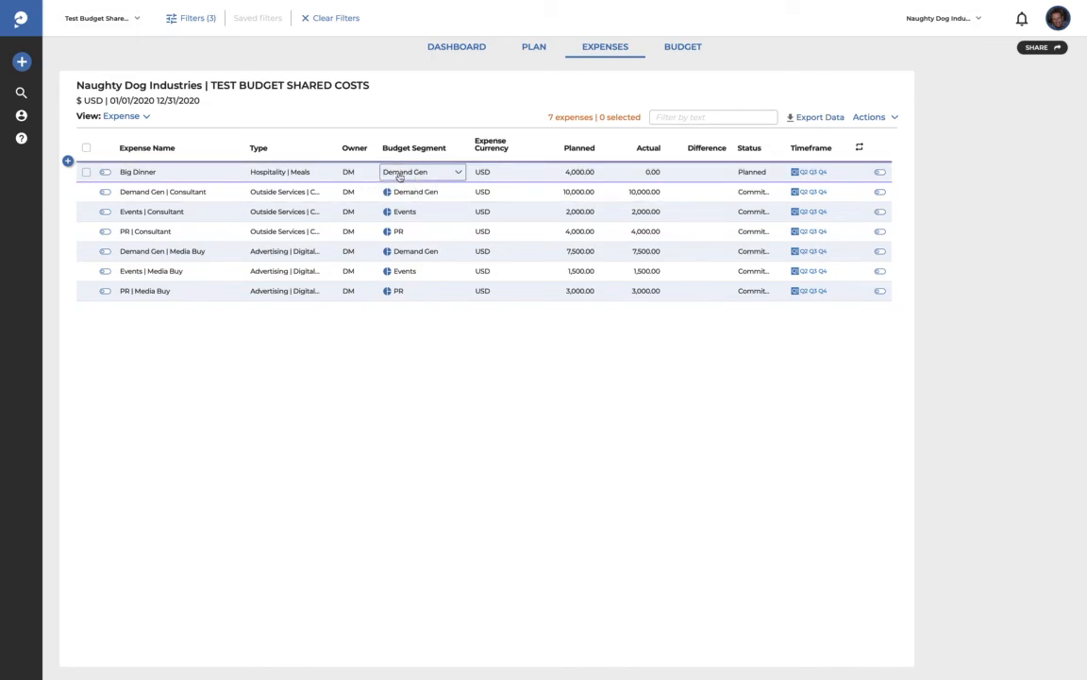
{"action": "left_click", "coordinate": [336, 19]}
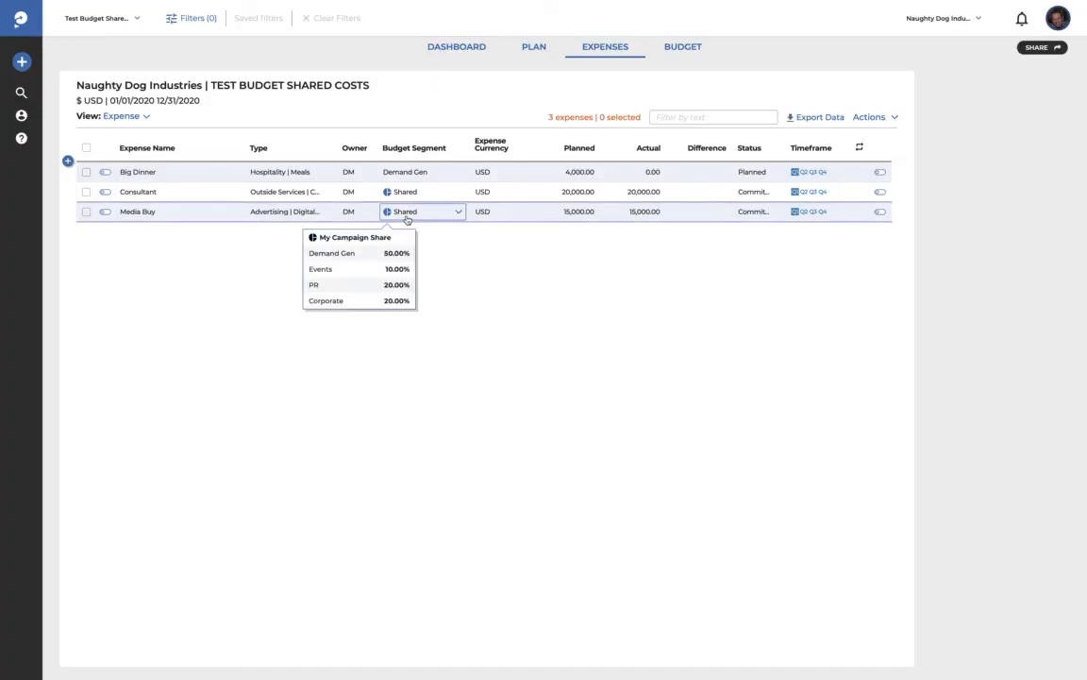
{"action": "mouse_move", "coordinate": [398, 194]}
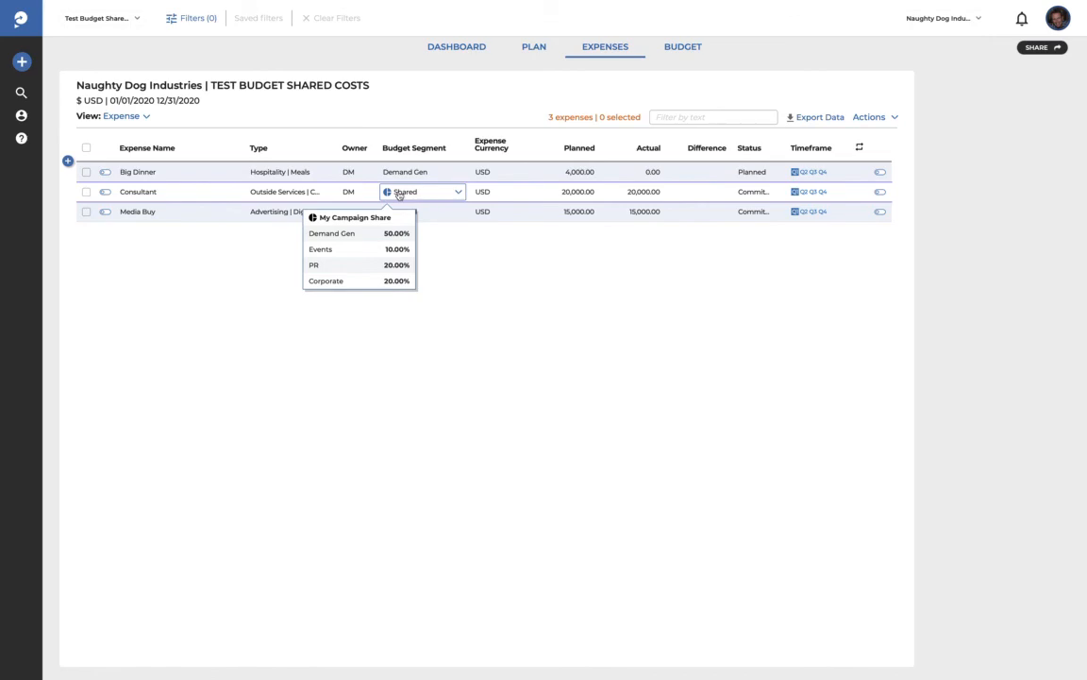